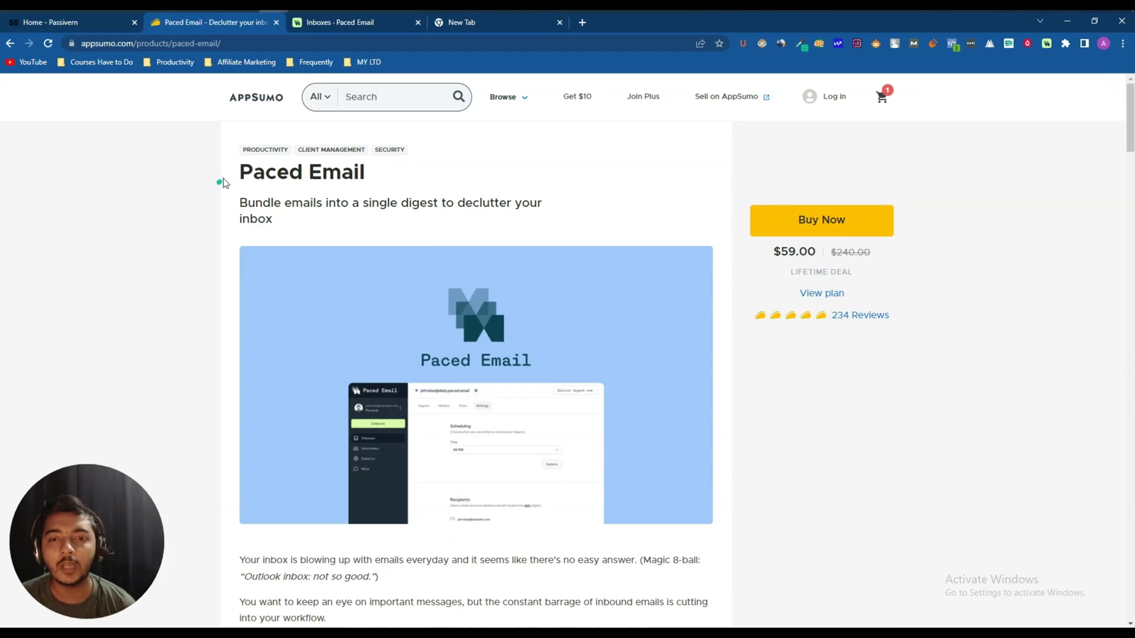
- Highlight the Paced Email title, the Burner Mail alternative and the 'Best for' audience description
left_click_drag(240, 172, 380, 179)
left_click(381, 180)
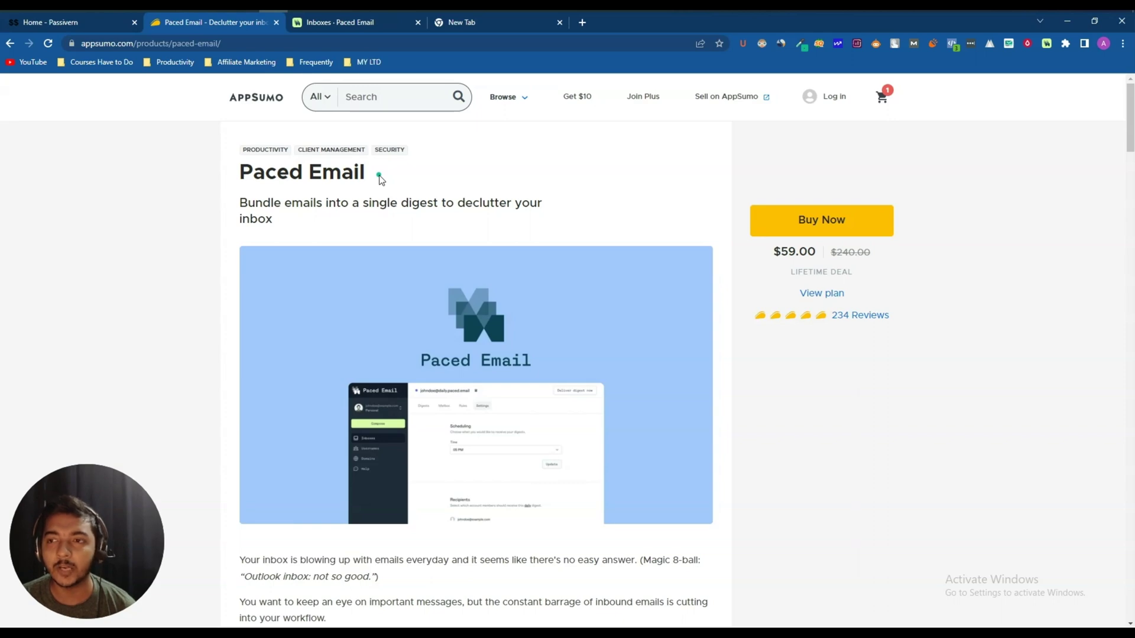
scroll(380, 184, "down", 8)
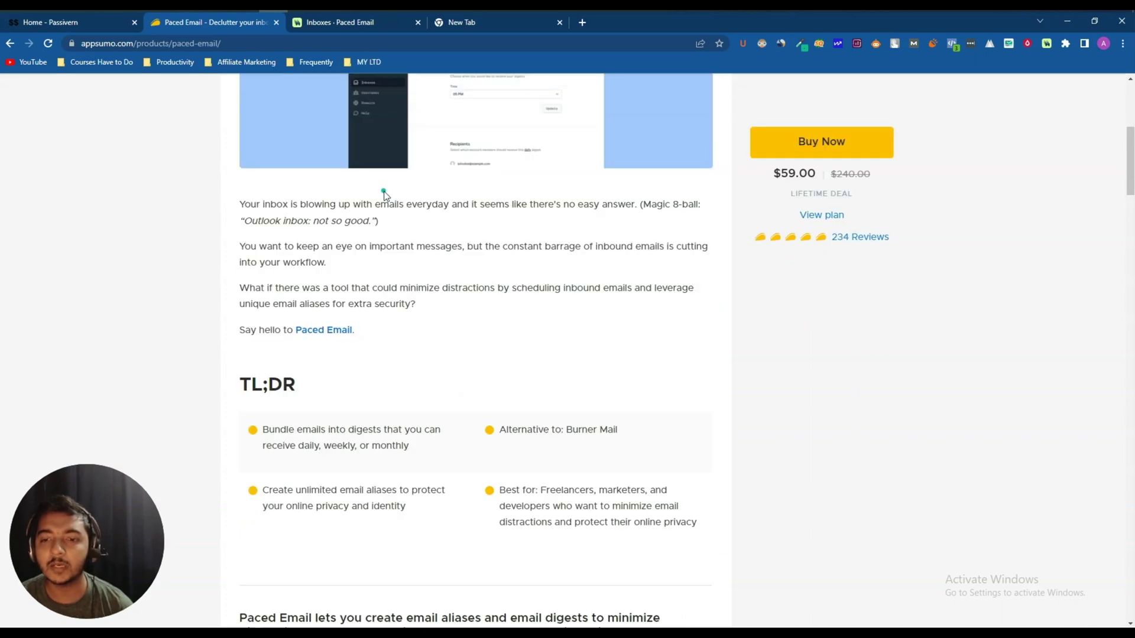
left_click_drag(573, 310, 627, 313)
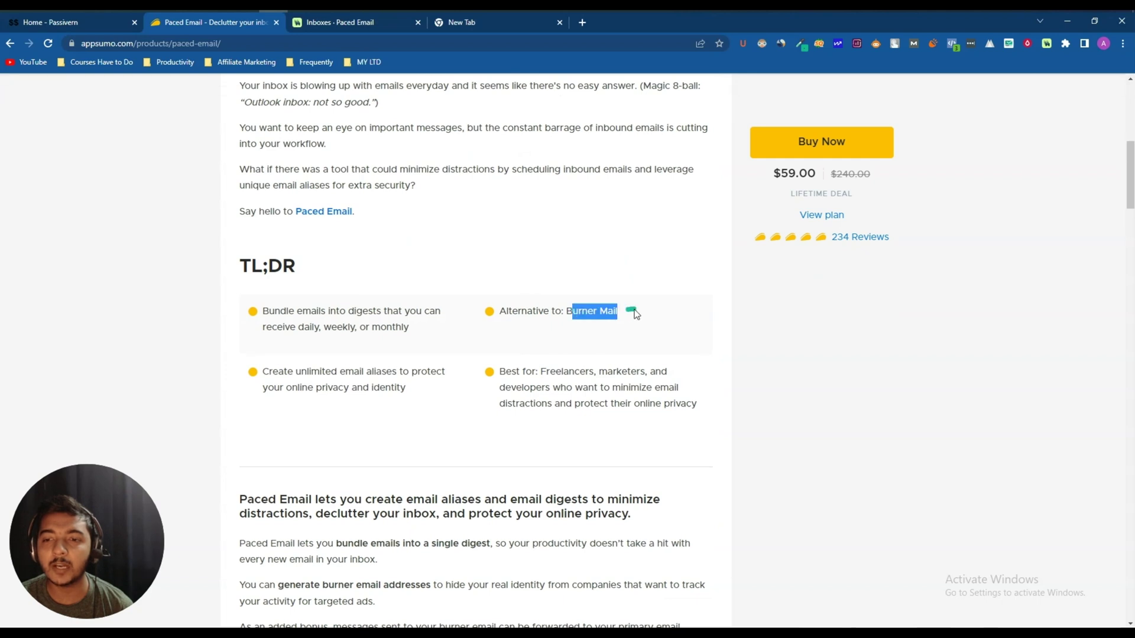
left_click(617, 326)
left_click_drag(501, 372, 701, 407)
left_click(701, 407)
- Scroll past the benefits heading to the Plans and Features deal terms, including the $59.00 Single plan
scroll(701, 406, "down", 4)
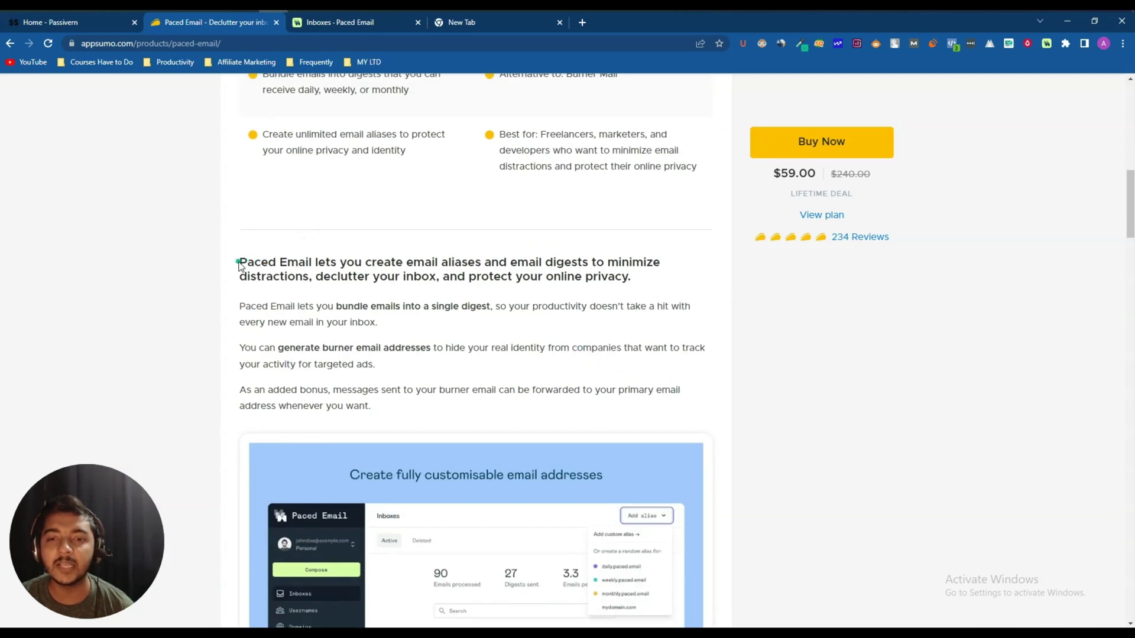
left_click_drag(236, 262, 654, 278)
left_click(654, 279)
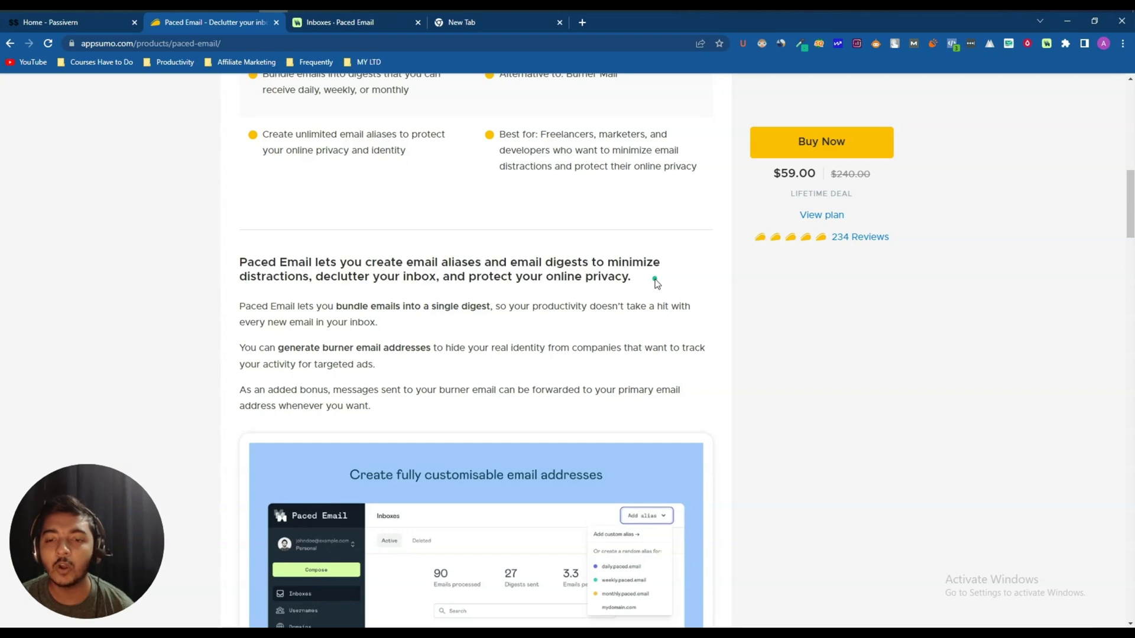
scroll(655, 281, "down", 1)
scroll(655, 281, "down", 8)
scroll(655, 281, "up", 3)
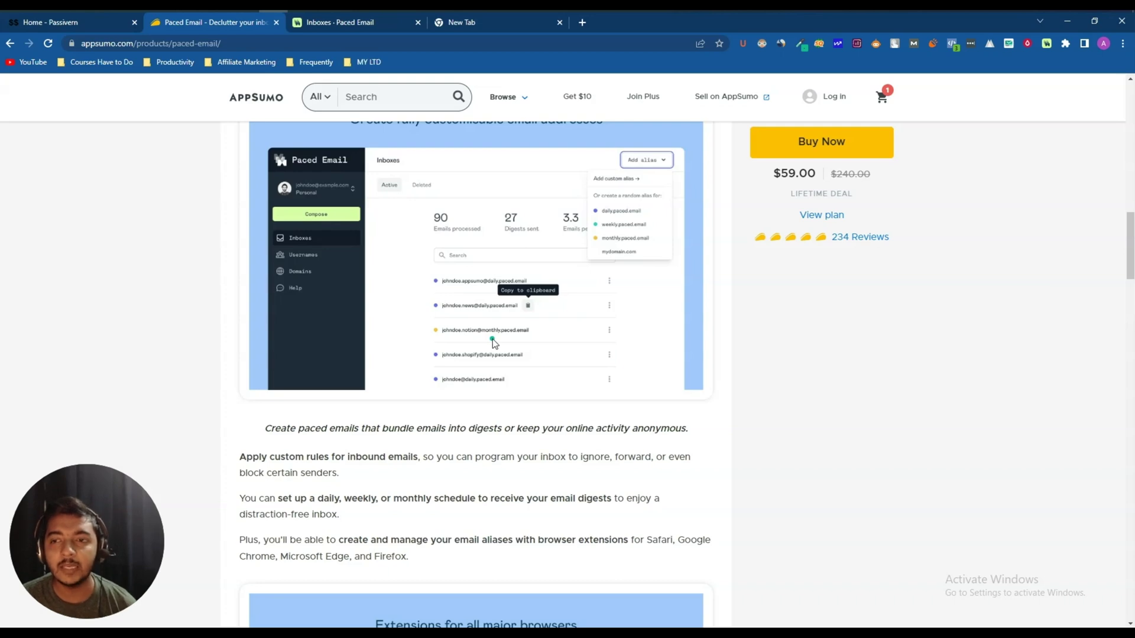
scroll(492, 339, "down", 8)
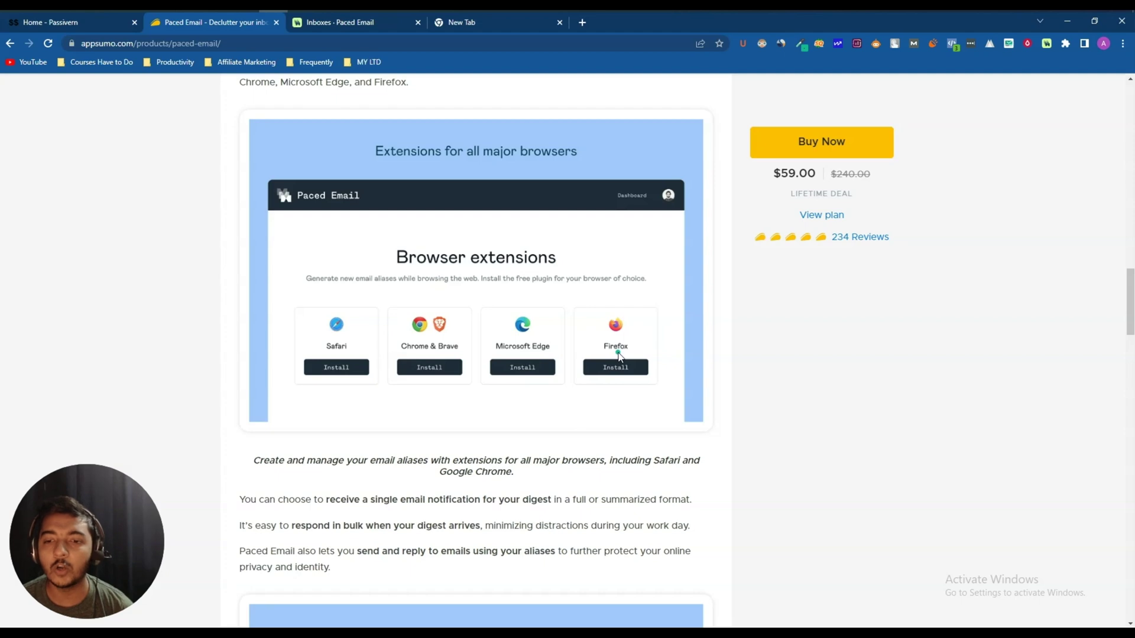
scroll(619, 355, "down", 20)
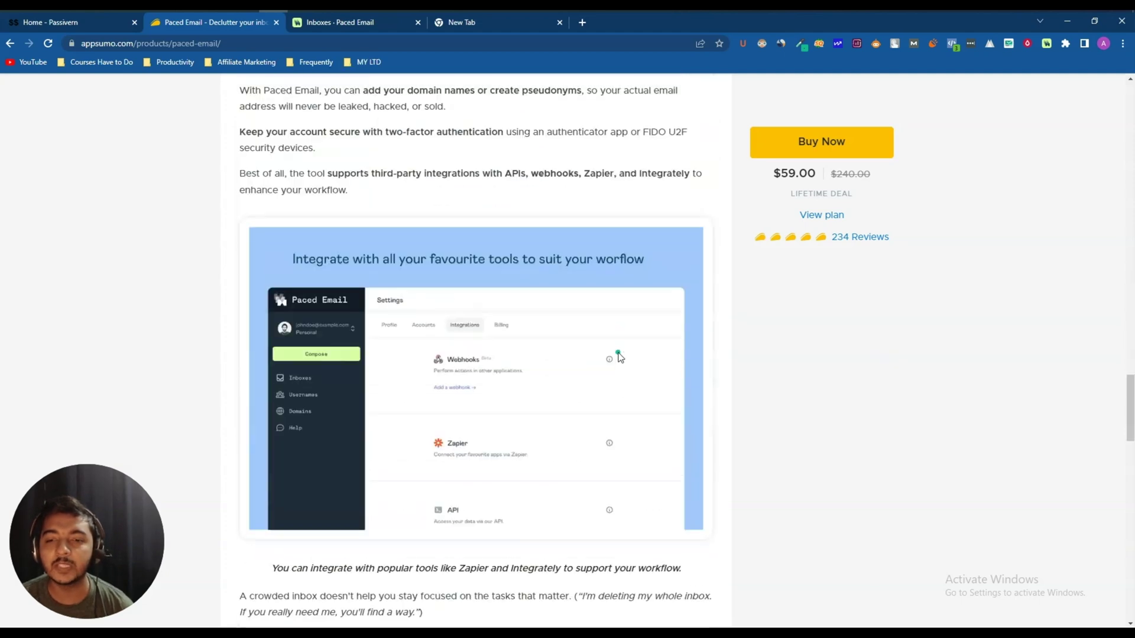
scroll(433, 313, "up", 4)
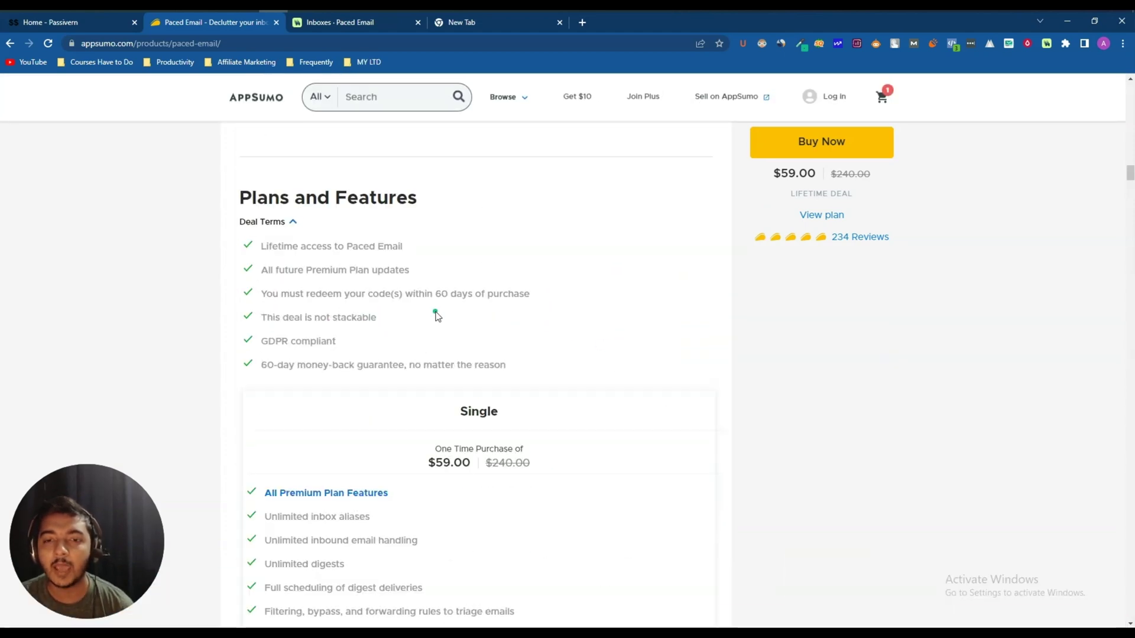
scroll(436, 311, "down", 3)
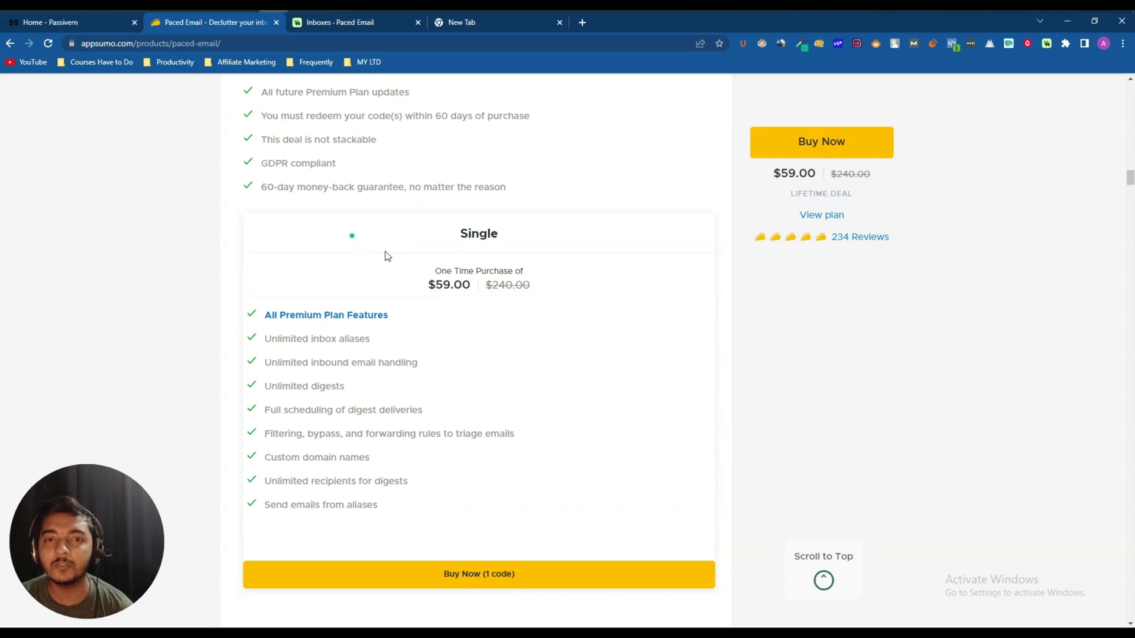
mouse_move(437, 286)
left_mouse_down()
mouse_move(473, 288)
mouse_move(426, 292)
left_mouse_up()
left_click(475, 290)
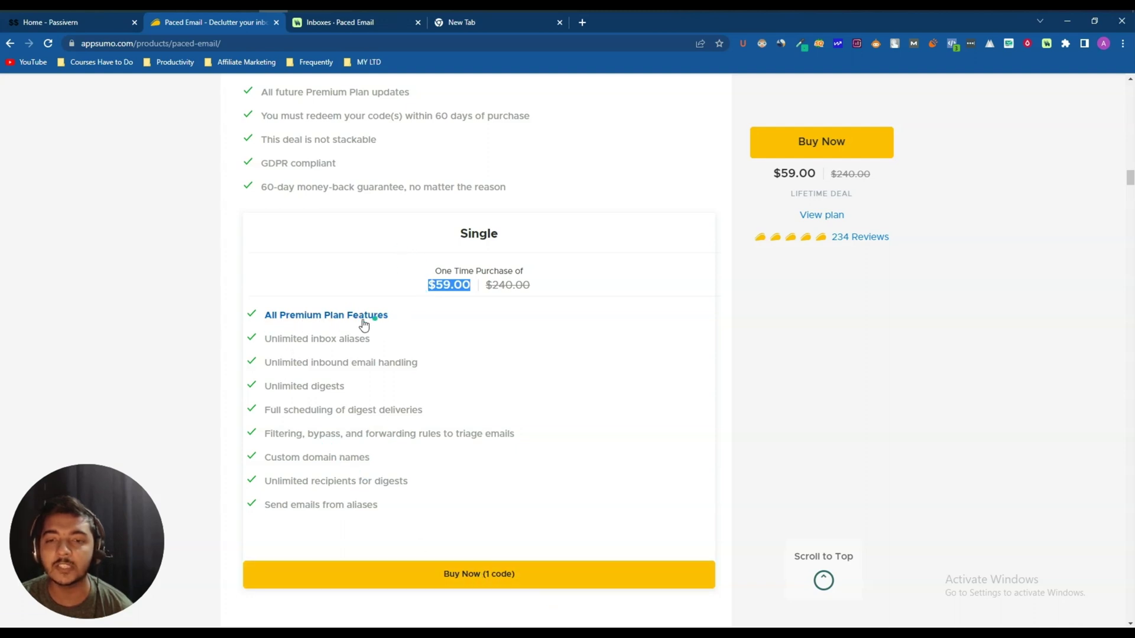
left_click_drag(262, 339, 390, 345)
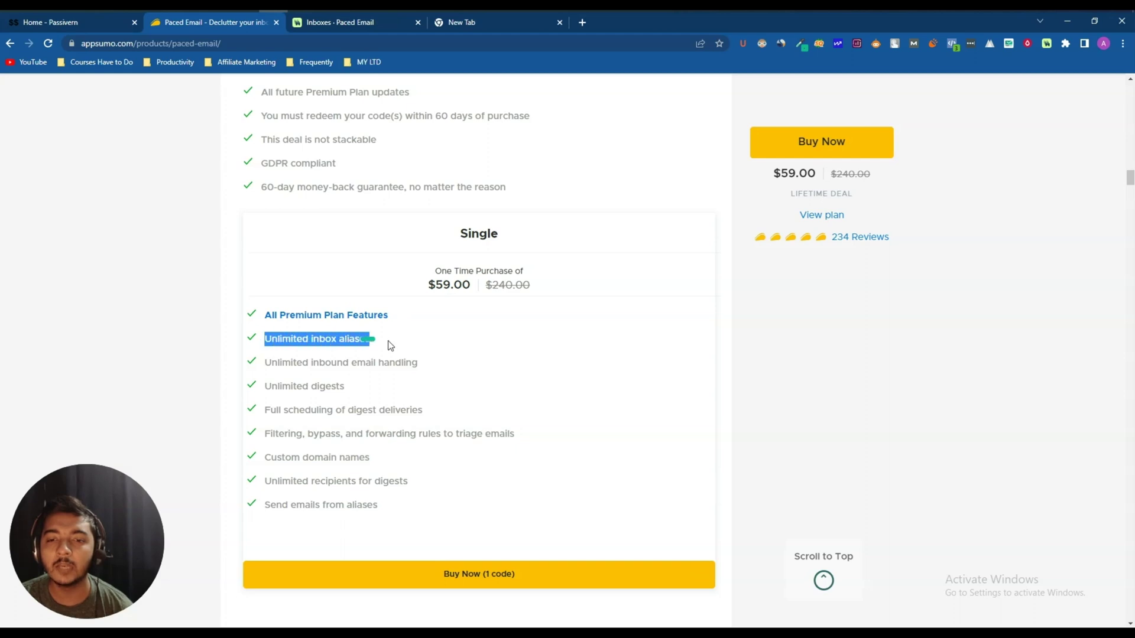
left_click_drag(261, 362, 448, 367)
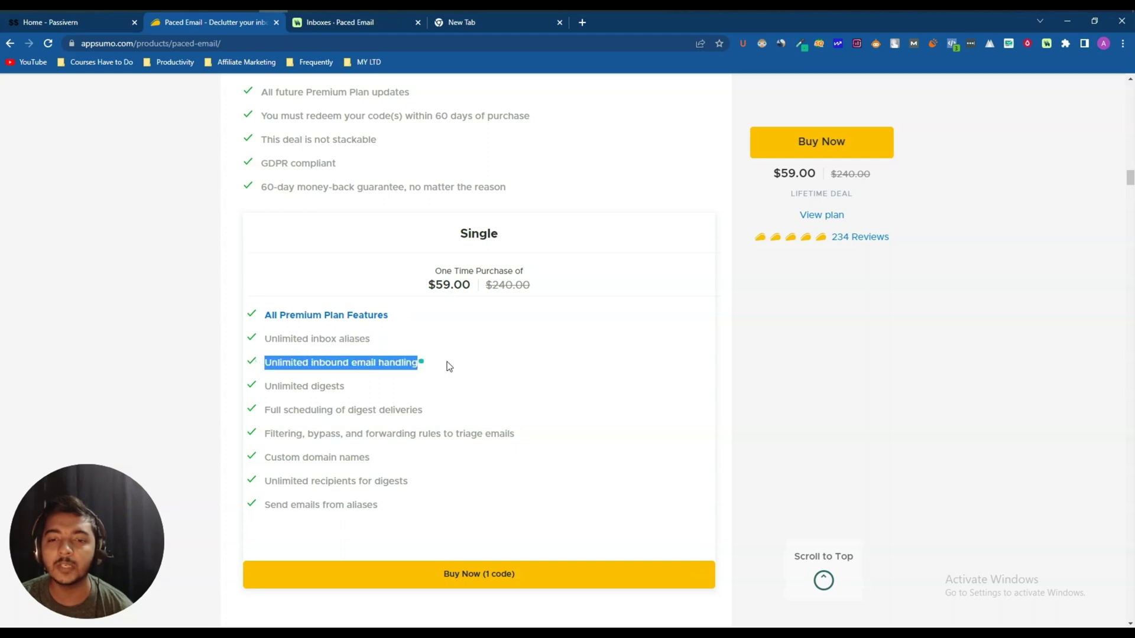
left_click_drag(268, 386, 379, 382)
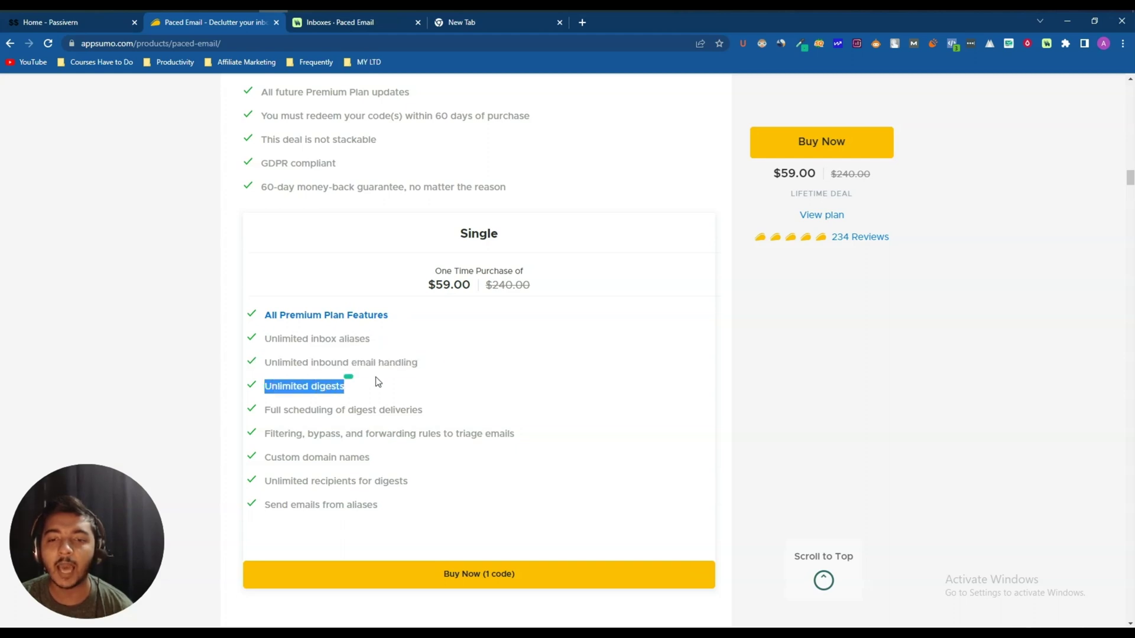
left_click_drag(264, 412, 441, 407)
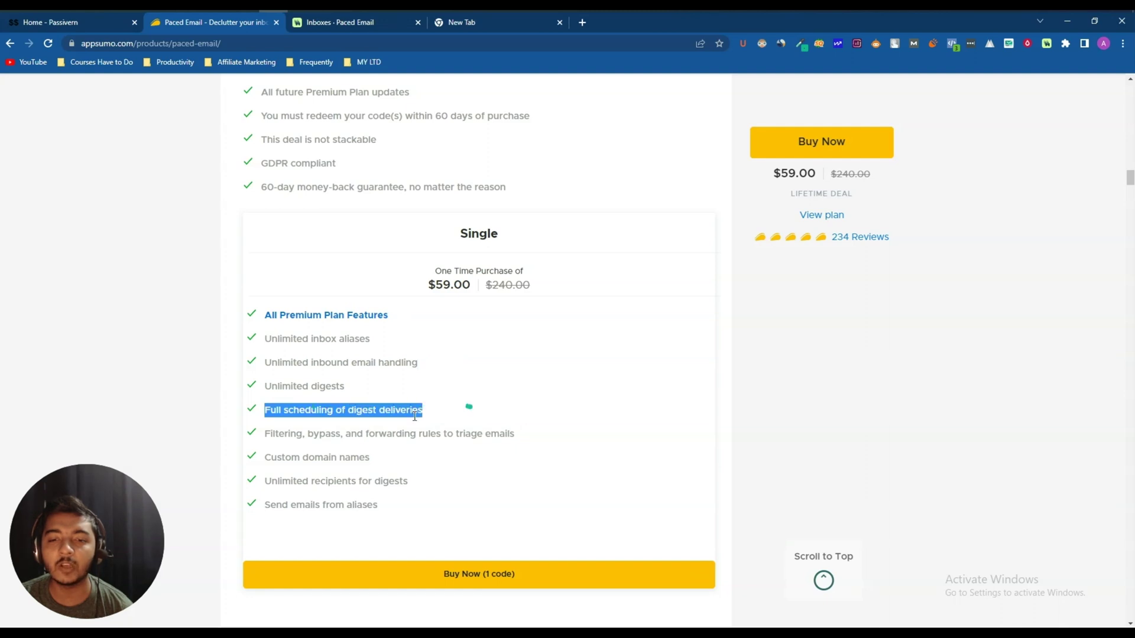
left_click(268, 436)
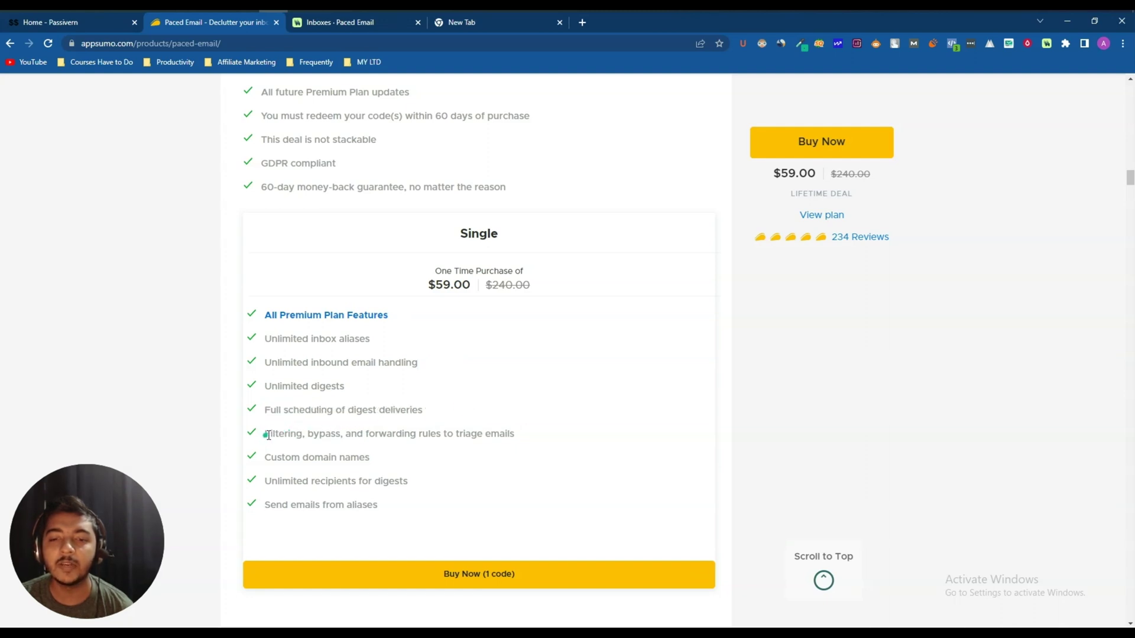
left_click_drag(268, 436, 537, 432)
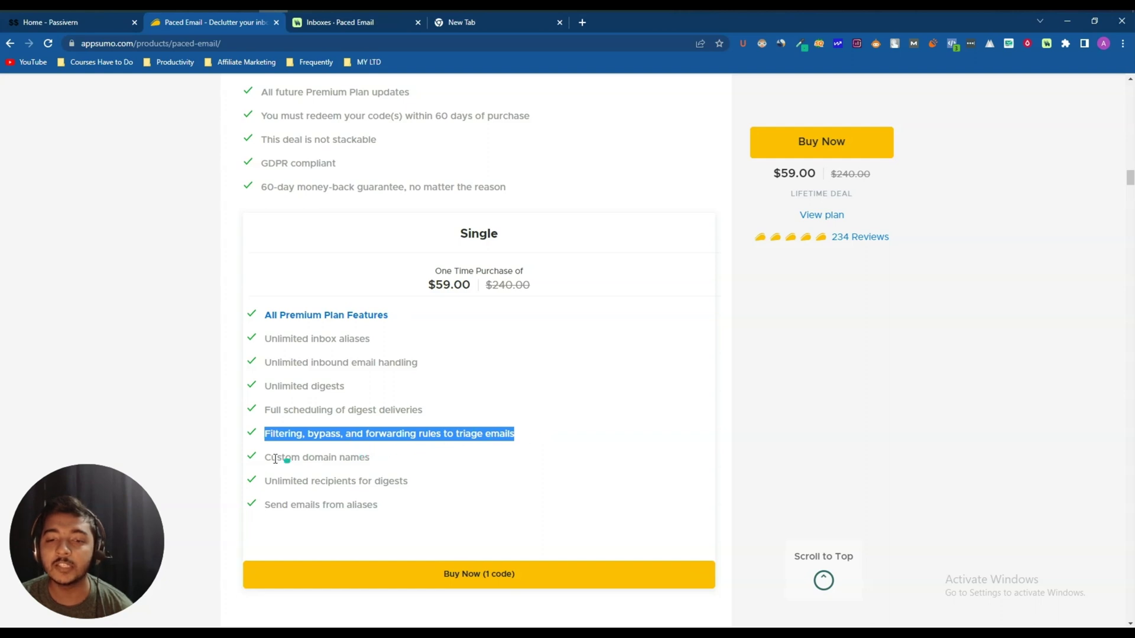
left_click_drag(264, 459, 398, 466)
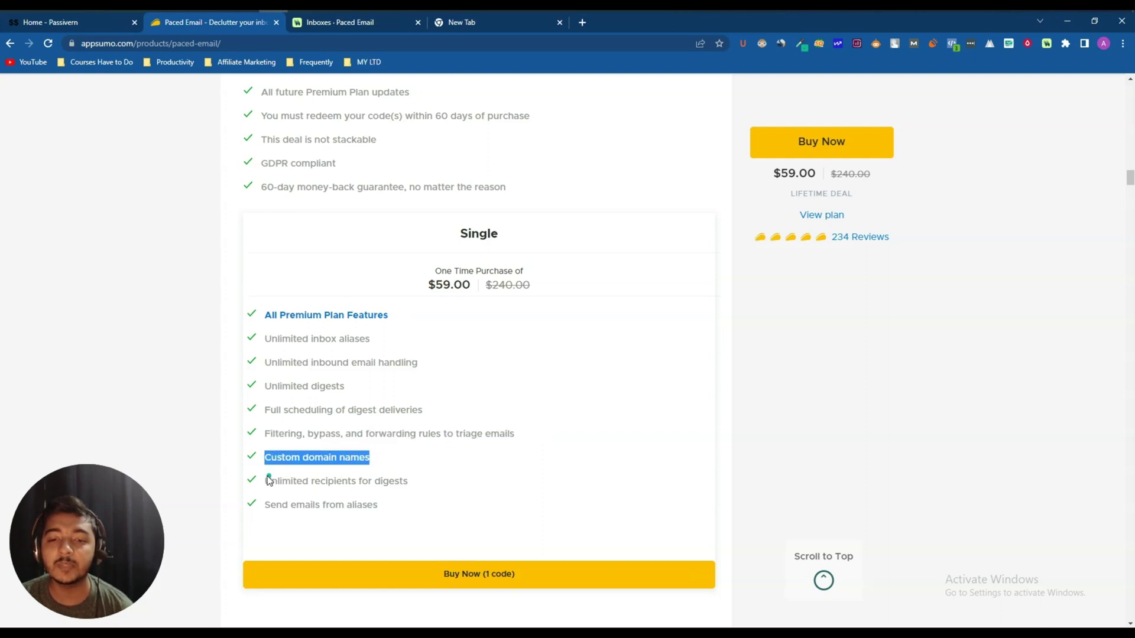
left_click_drag(269, 480, 418, 482)
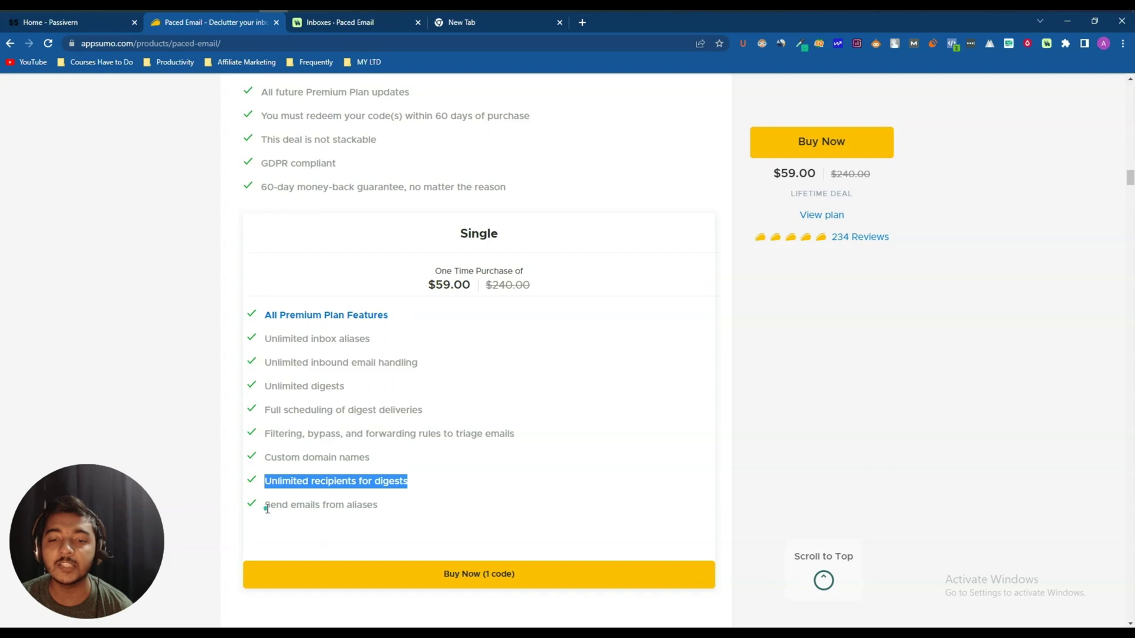
left_click_drag(267, 509, 387, 514)
left_click(387, 514)
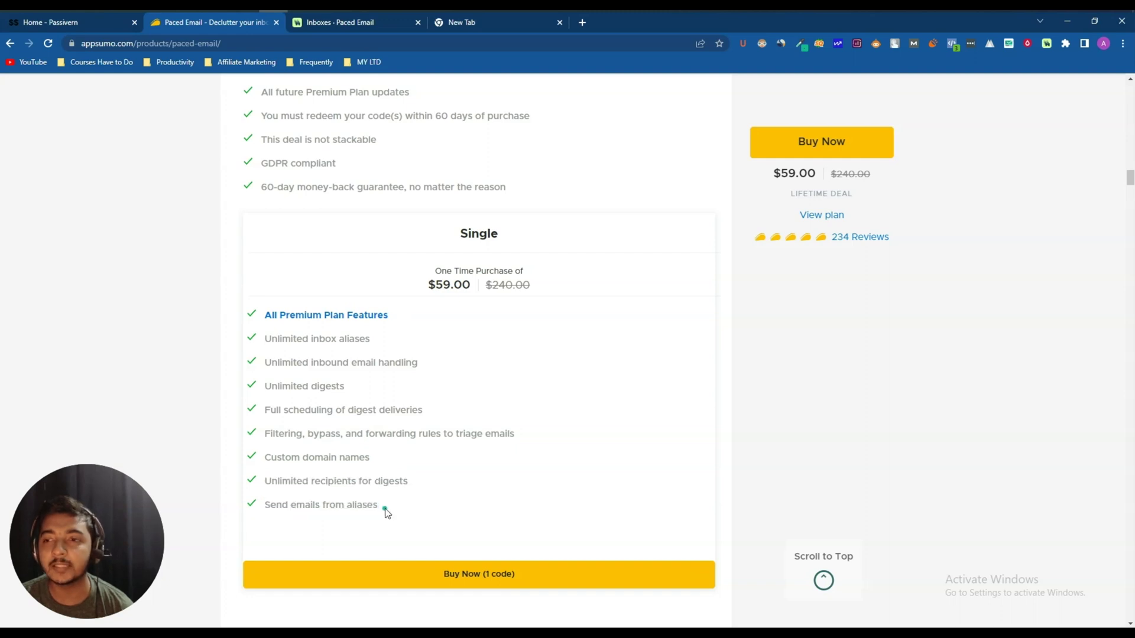
scroll(386, 509, "up", 1)
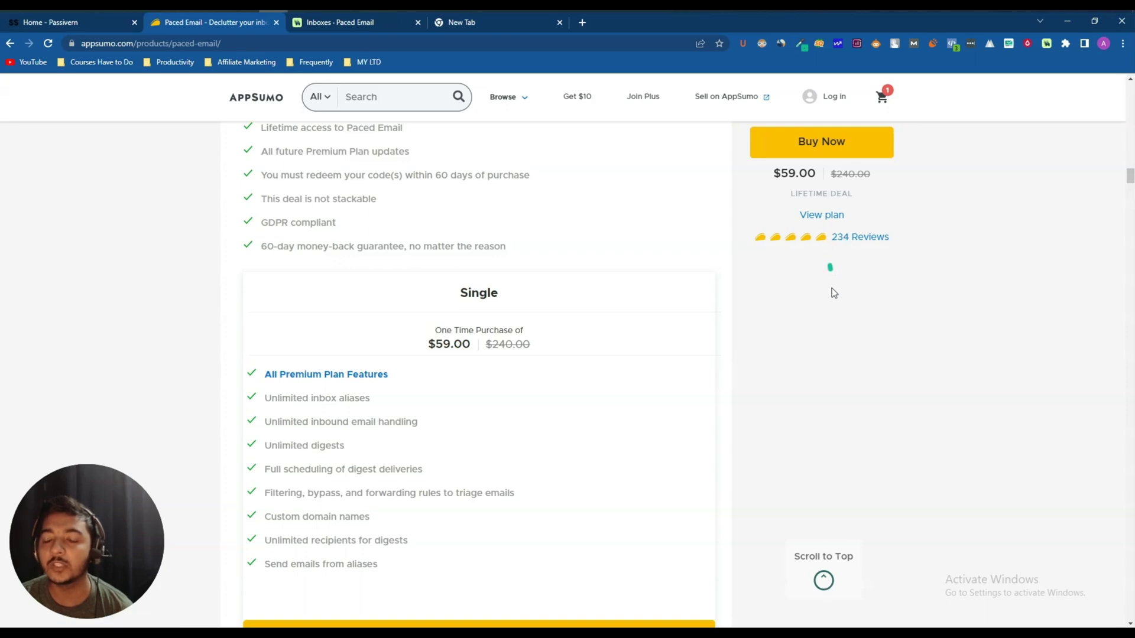
left_click(821, 244)
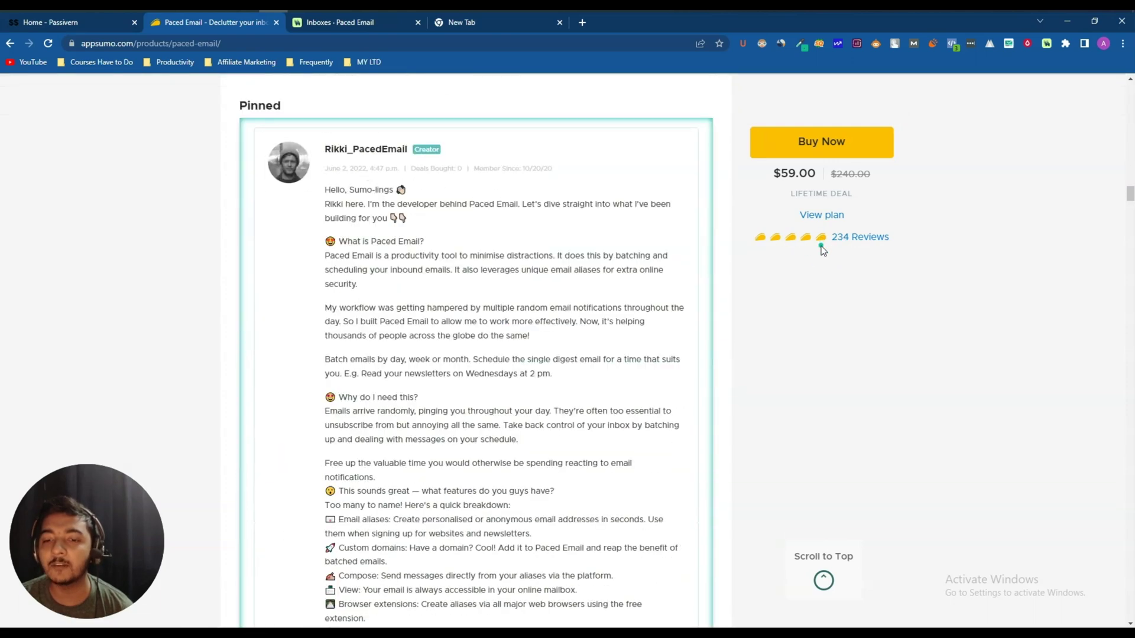
scroll(821, 248, "down", 10)
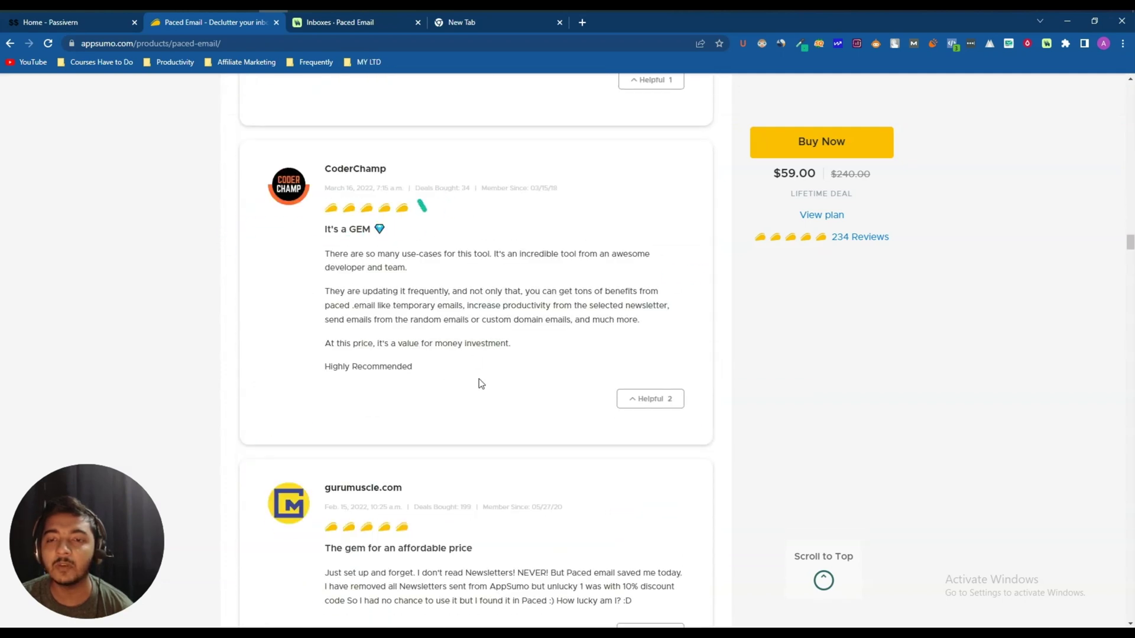
scroll(481, 390, "up", 1)
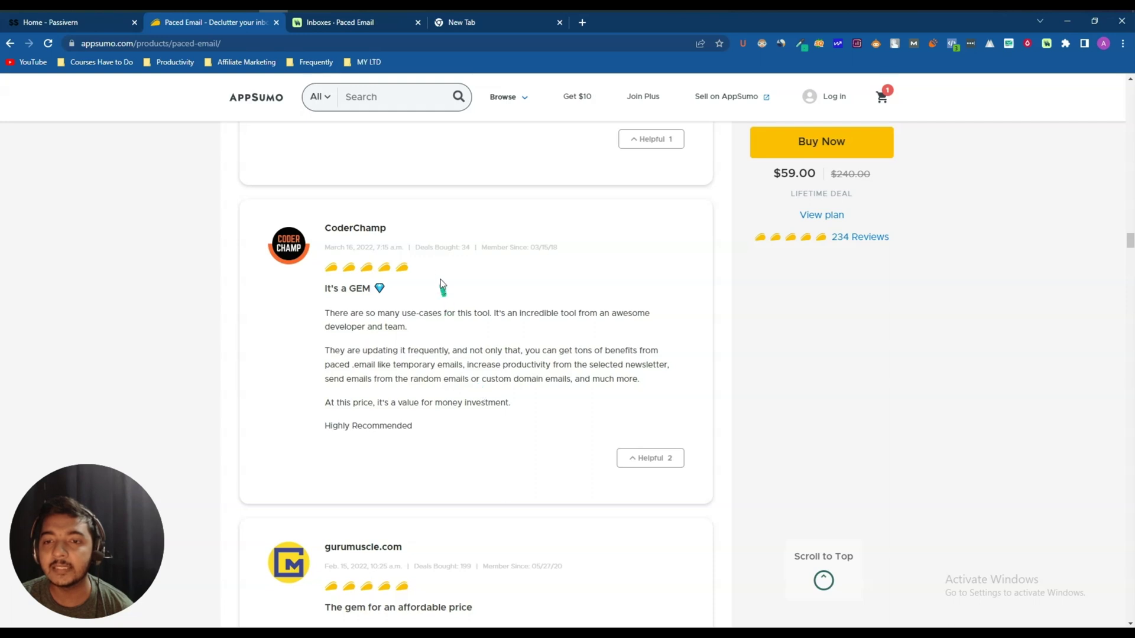
left_click_drag(415, 247, 474, 252)
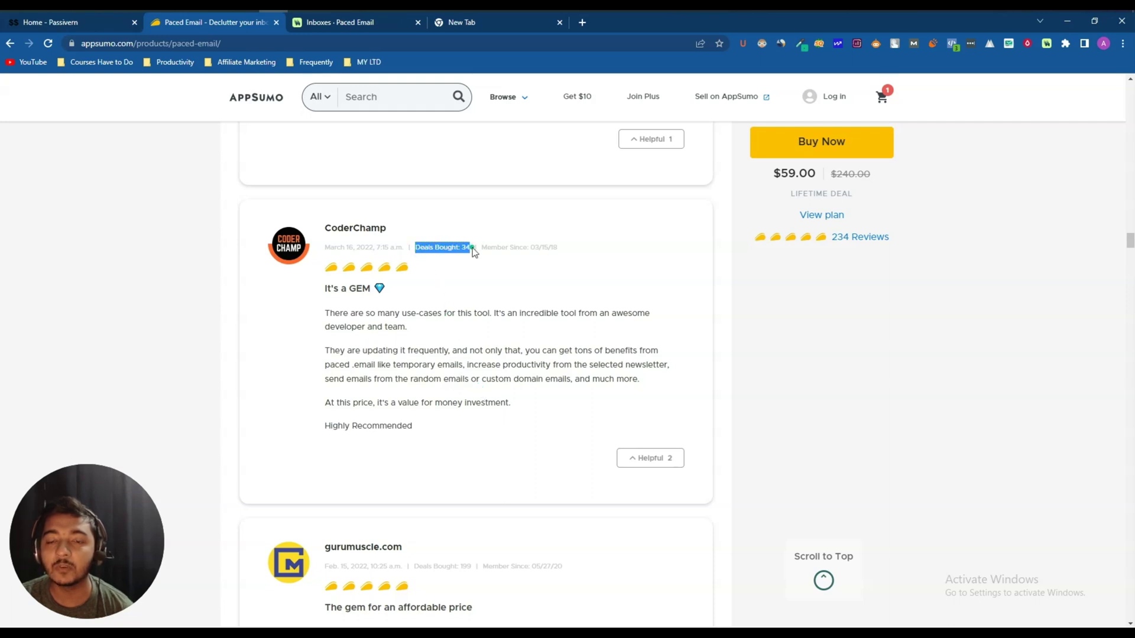
scroll(461, 287, "down", 5)
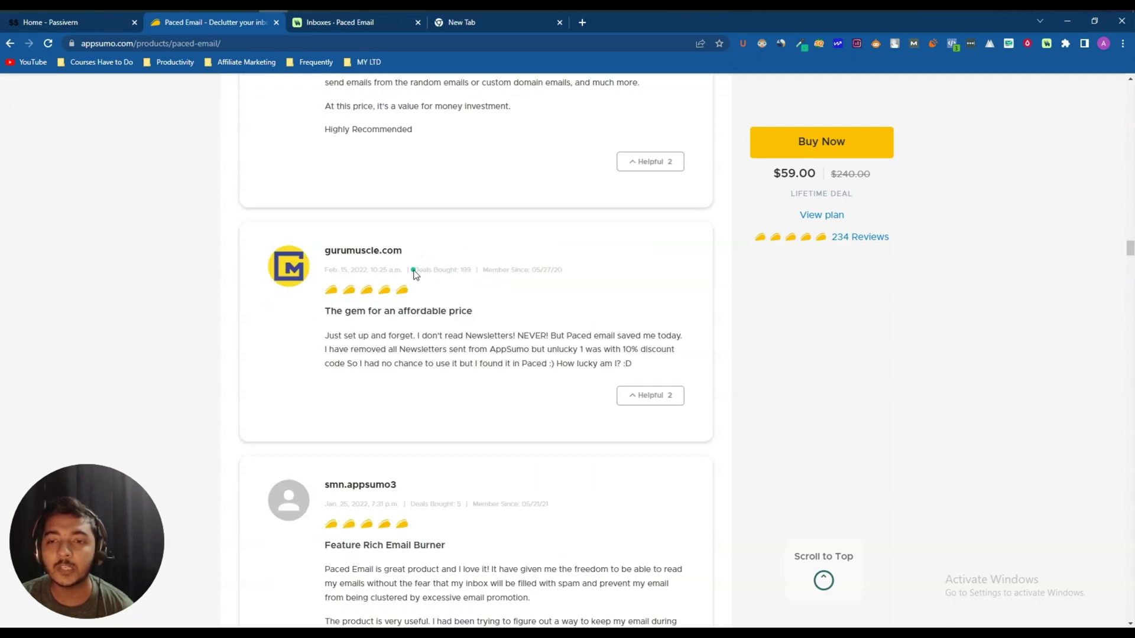
left_click_drag(414, 270, 473, 275)
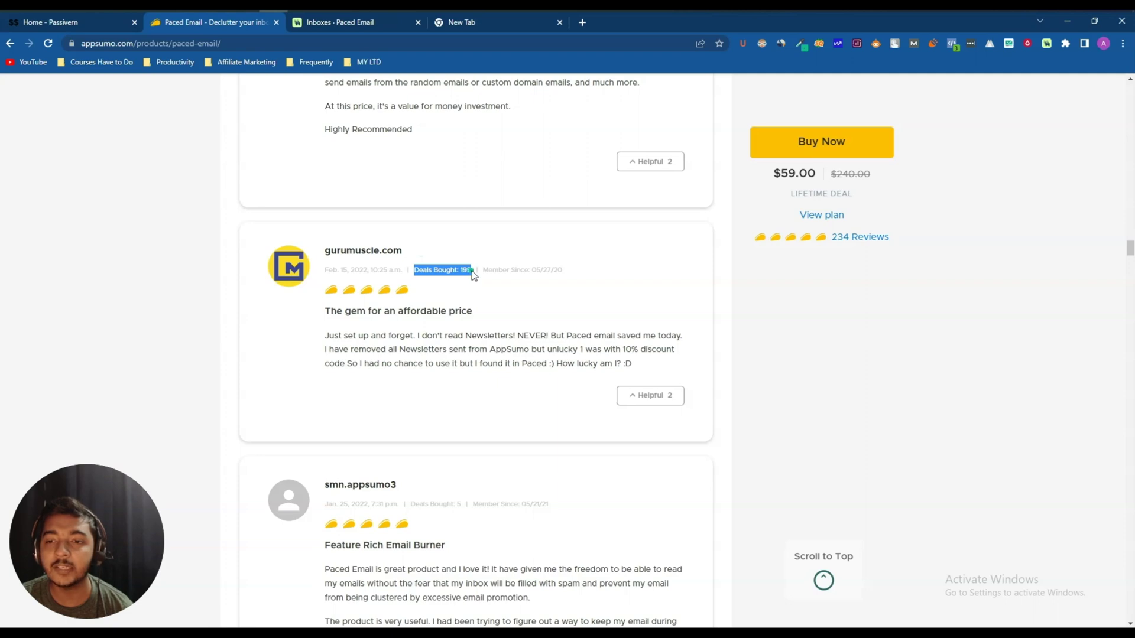
scroll(473, 273, "down", 7)
scroll(469, 376, "down", 4)
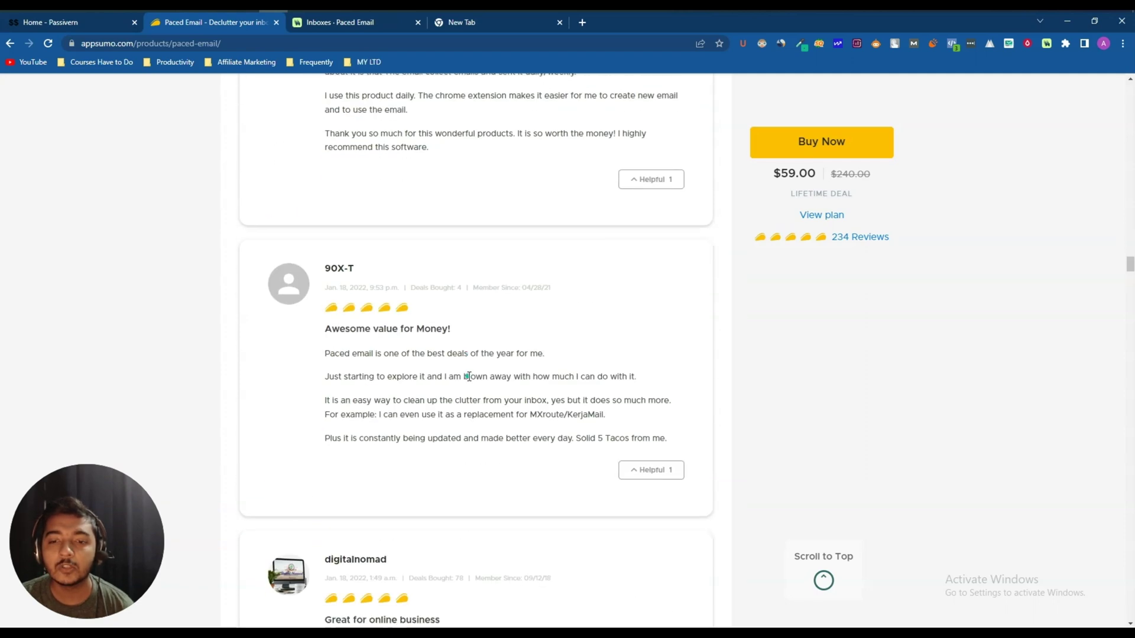
scroll(469, 377, "down", 15)
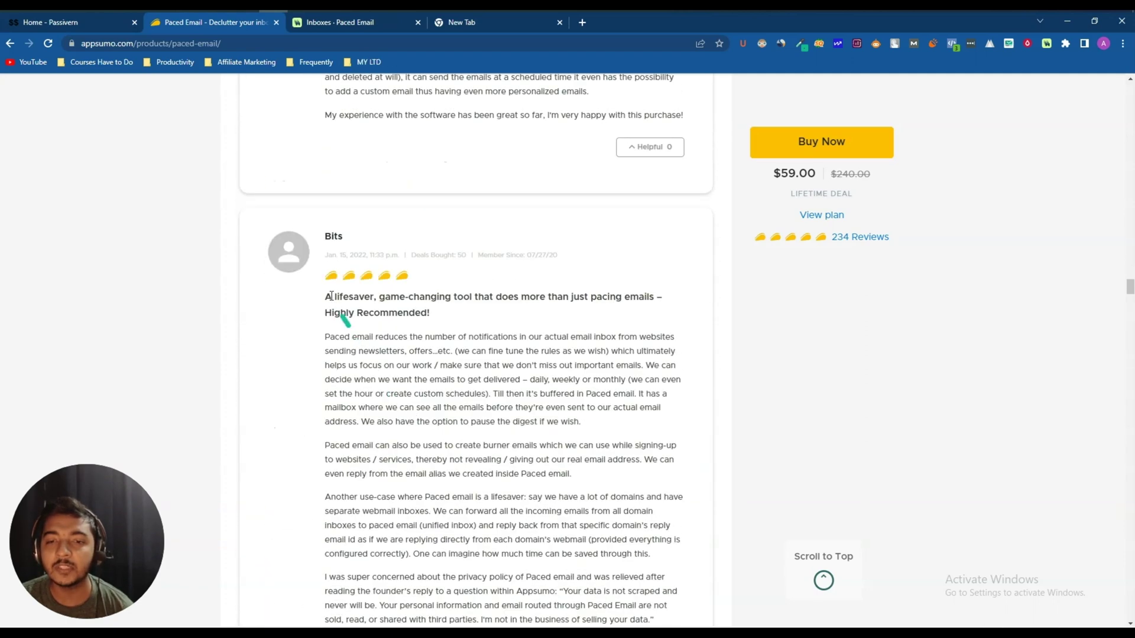
left_click_drag(331, 295, 471, 323)
left_click(471, 323)
scroll(479, 378, "down", 10)
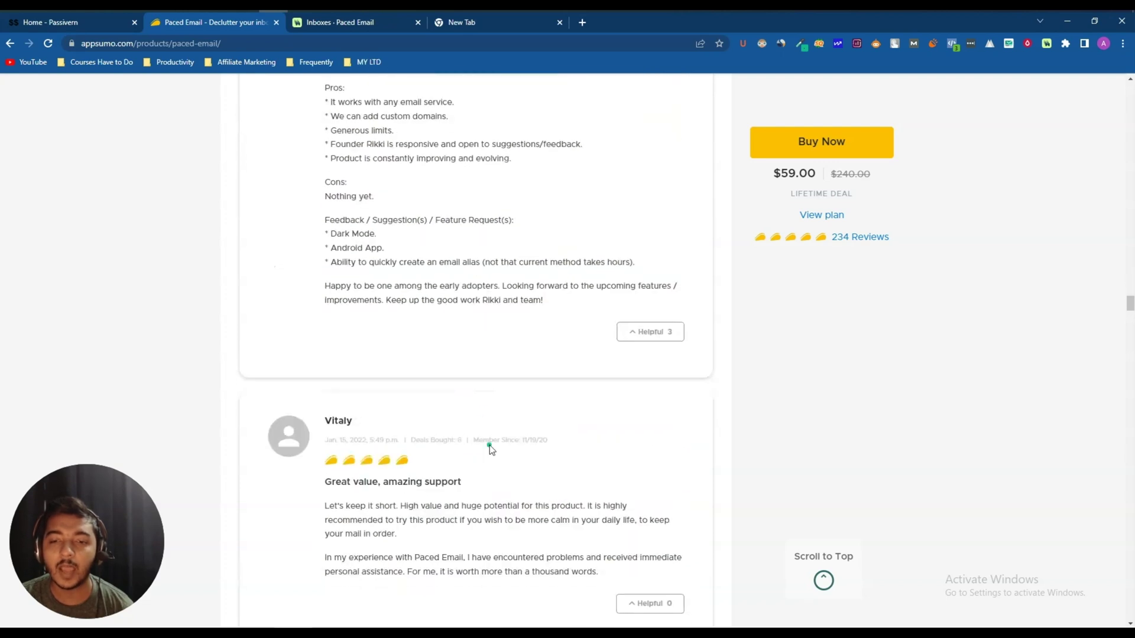
key("Home")
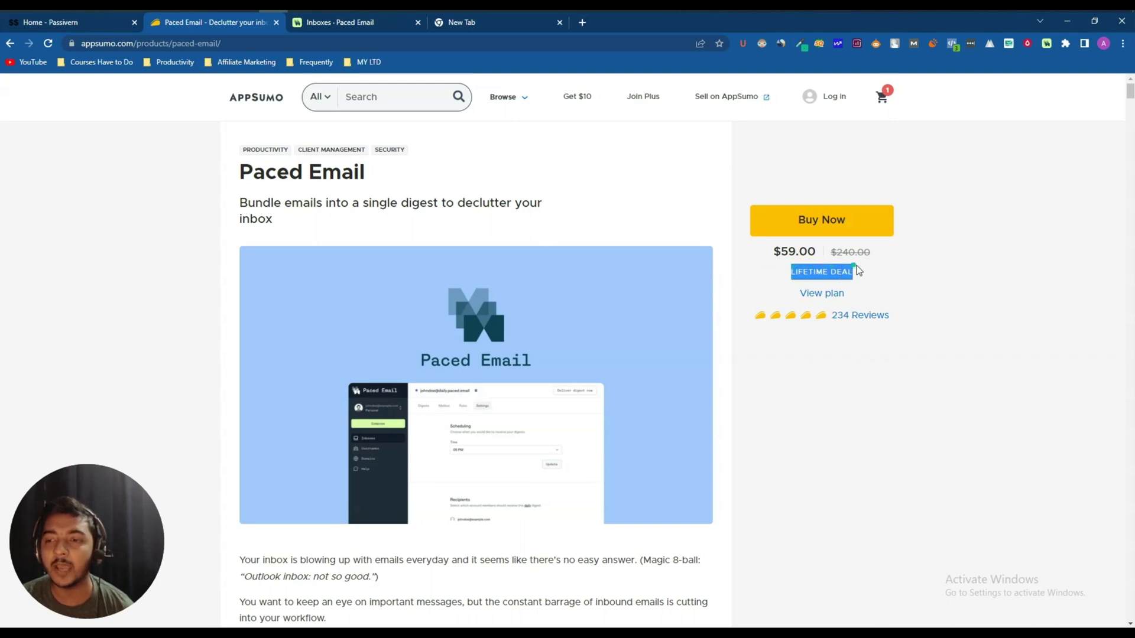
left_click(388, 189)
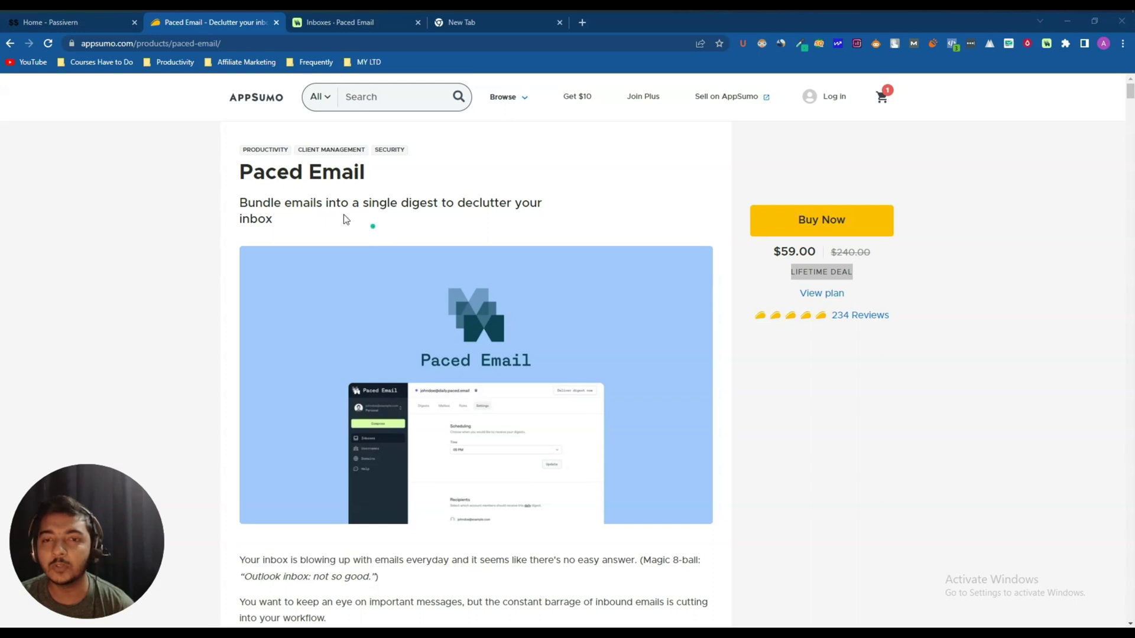
left_click_drag(242, 172, 415, 172)
left_click(416, 173)
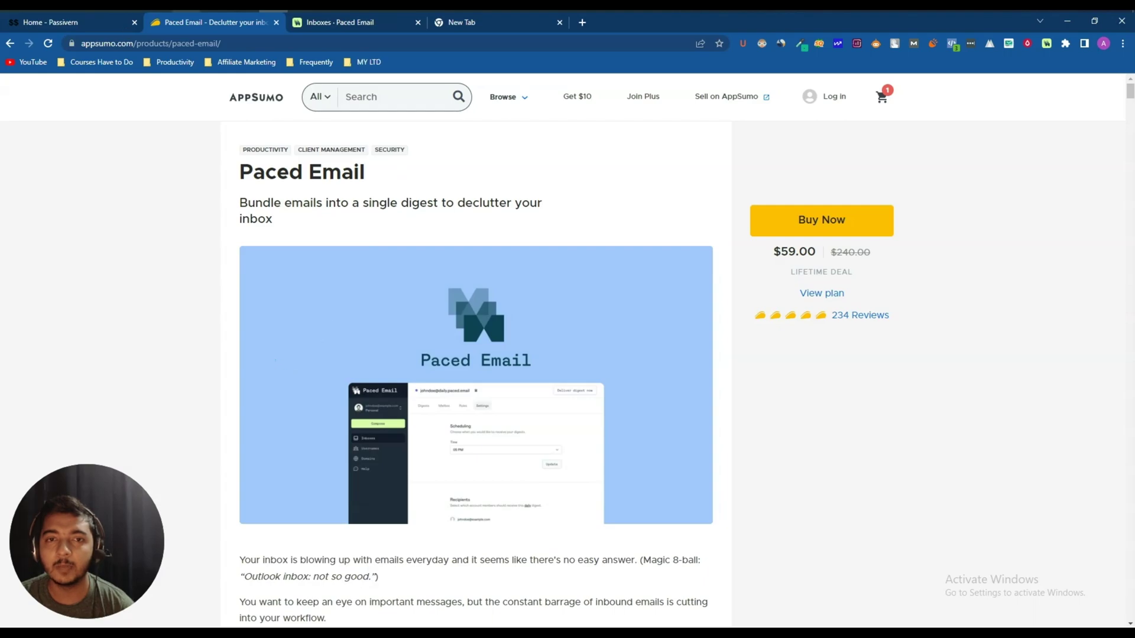
- Browse the Passivern Facebook group feed's lifetime-deal posts using wheel scrolling and autoscroll
key("alt+Tab")
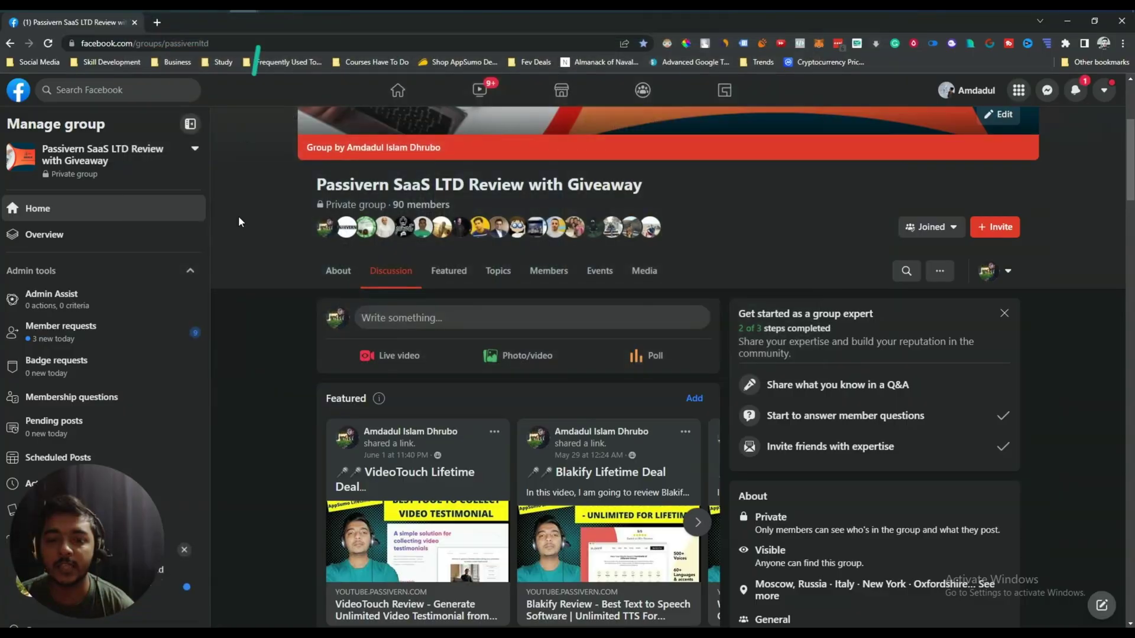
scroll(253, 263, "down", 15)
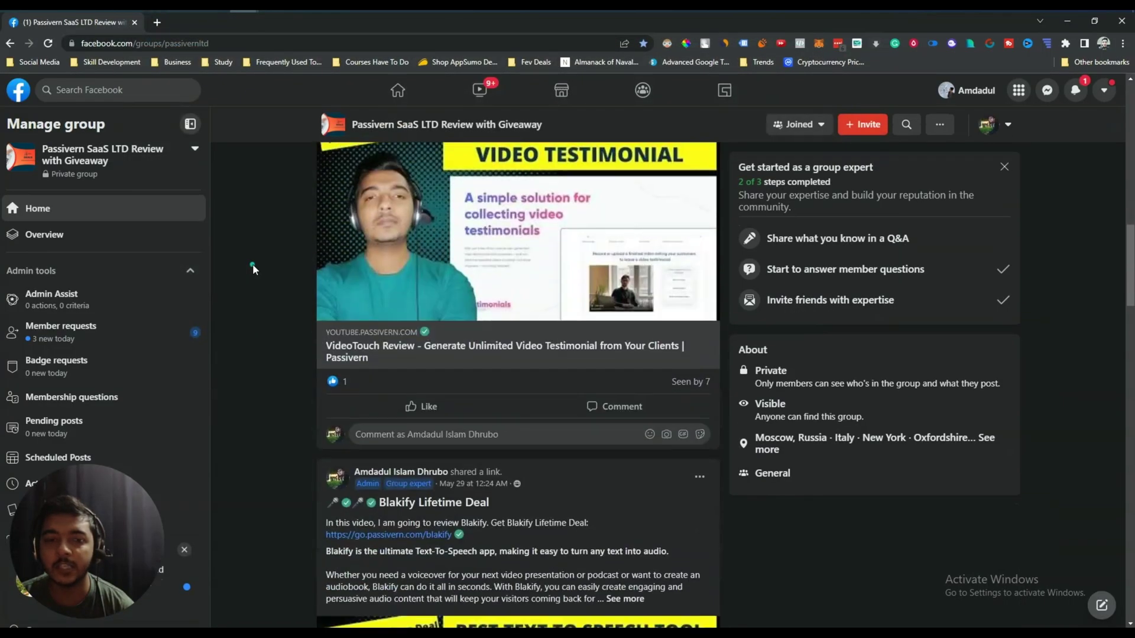
scroll(253, 264, "down", 15)
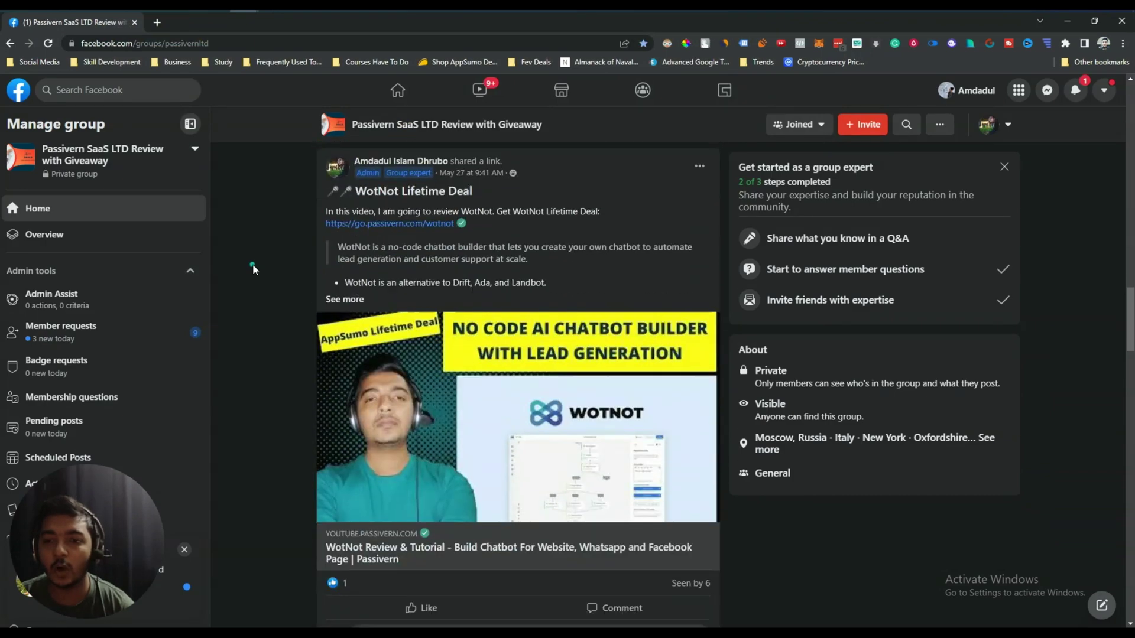
scroll(253, 269, "down", 15)
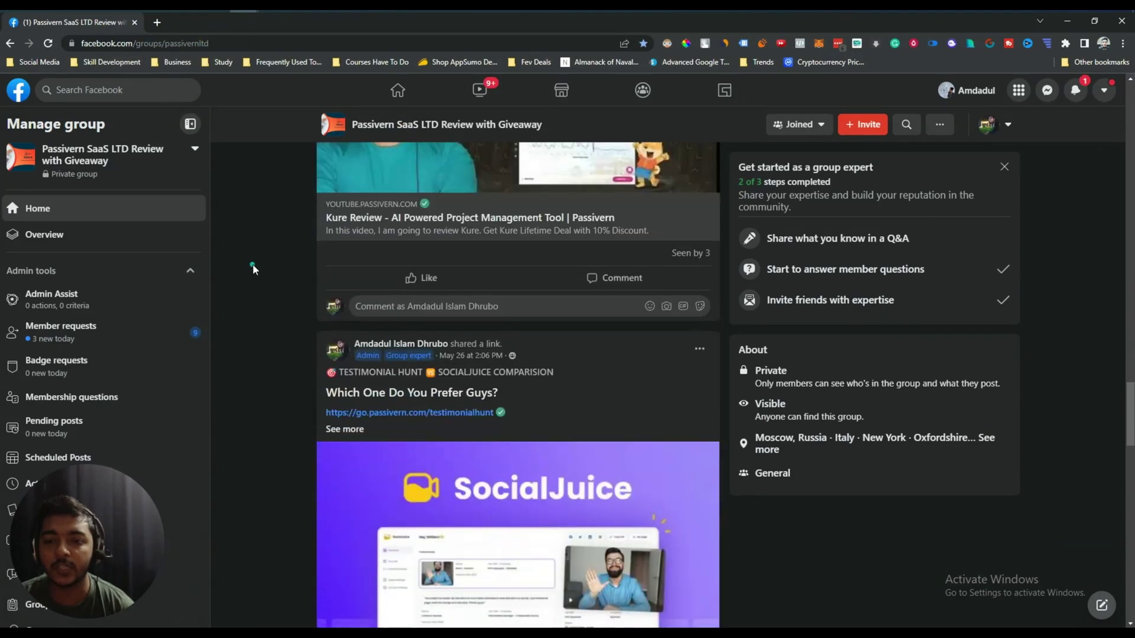
scroll(253, 270, "down", 15)
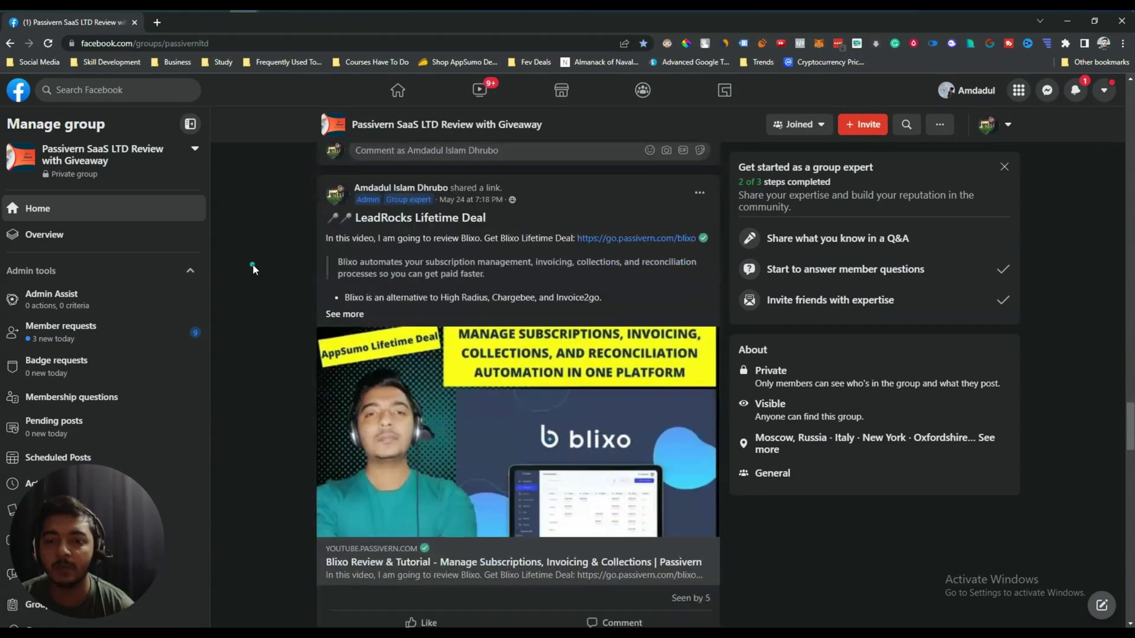
scroll(253, 270, "down", 15)
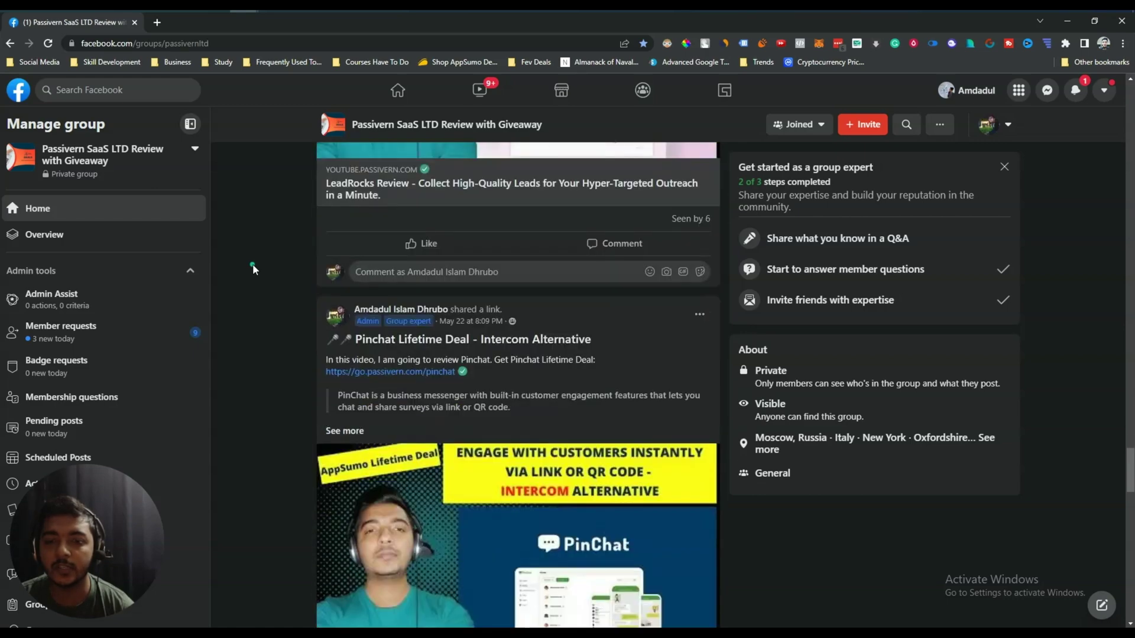
scroll(253, 270, "down", 15)
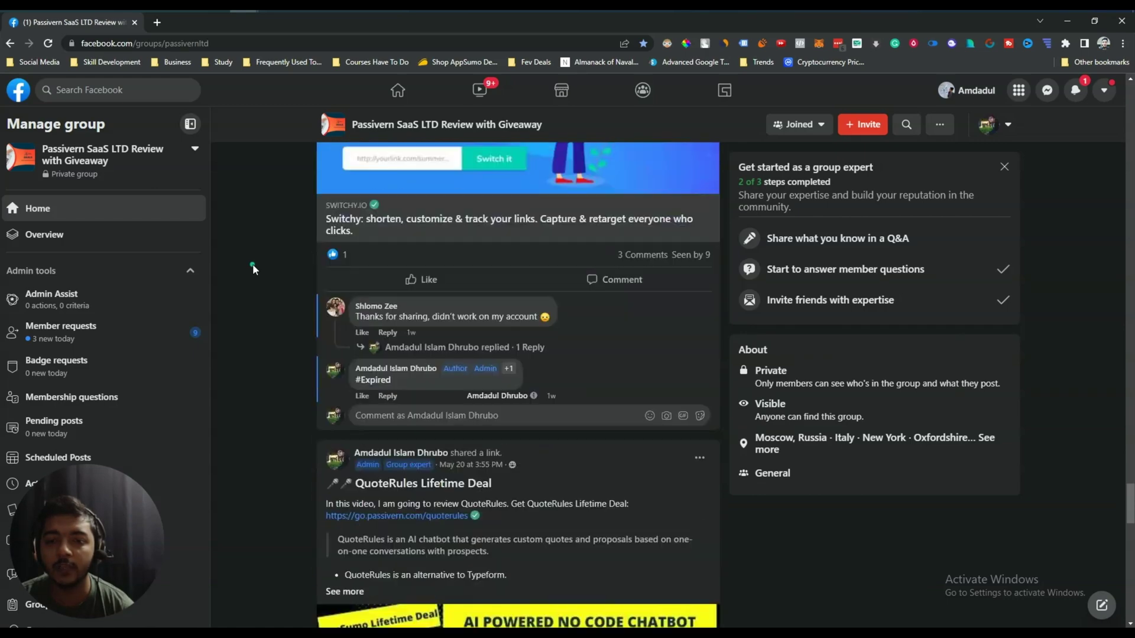
scroll(253, 263, "down", 5)
middle_click(249, 403)
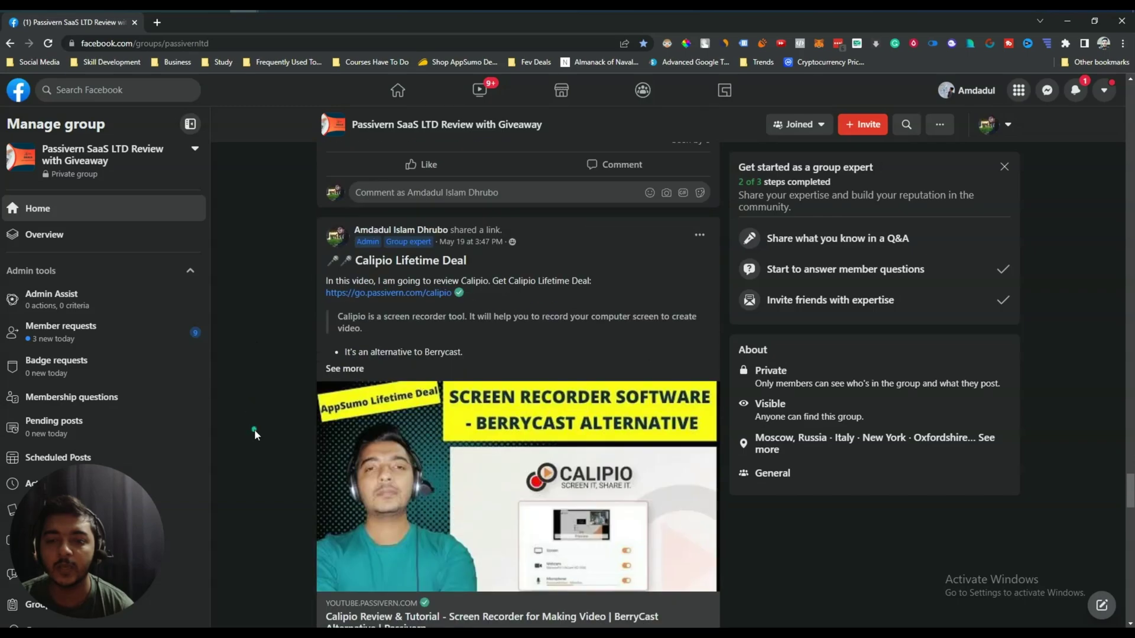
scroll(251, 355, "up", 20)
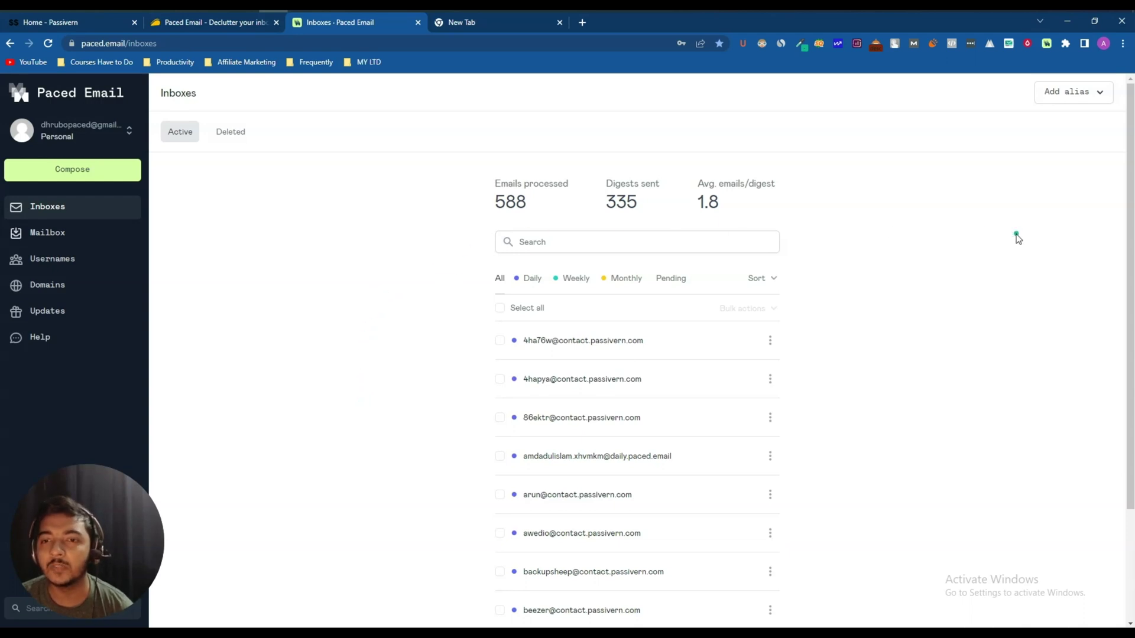
- Scroll the Inboxes list to see its 80 aliases, then move to the blank new tab
scroll(467, 357, "down", 3)
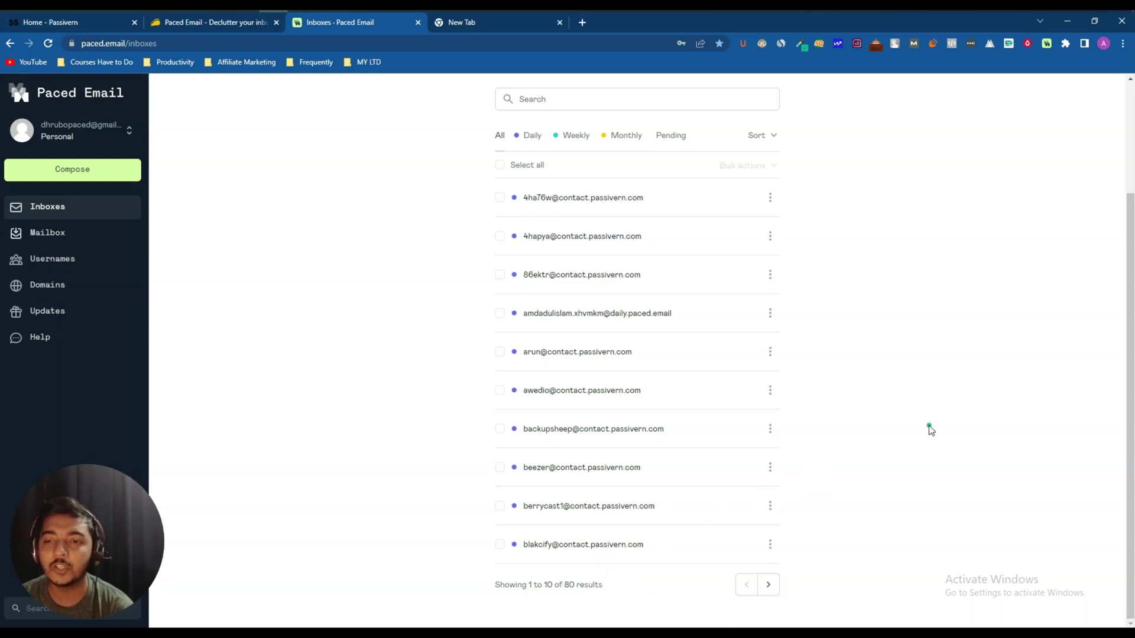
scroll(930, 430, "up", 3)
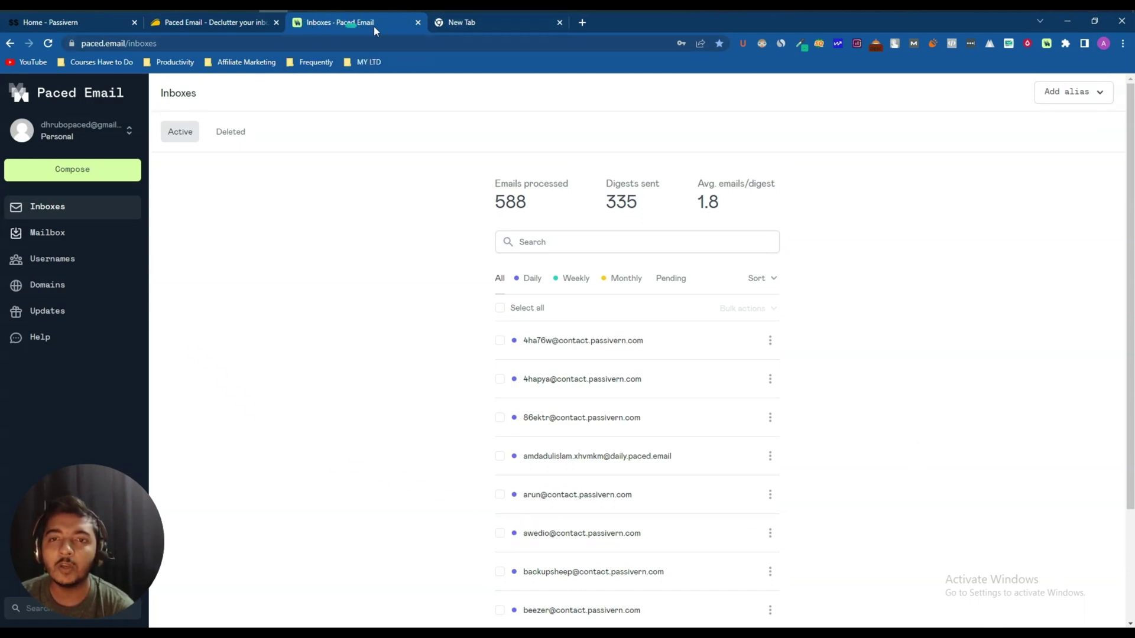
left_click(466, 24)
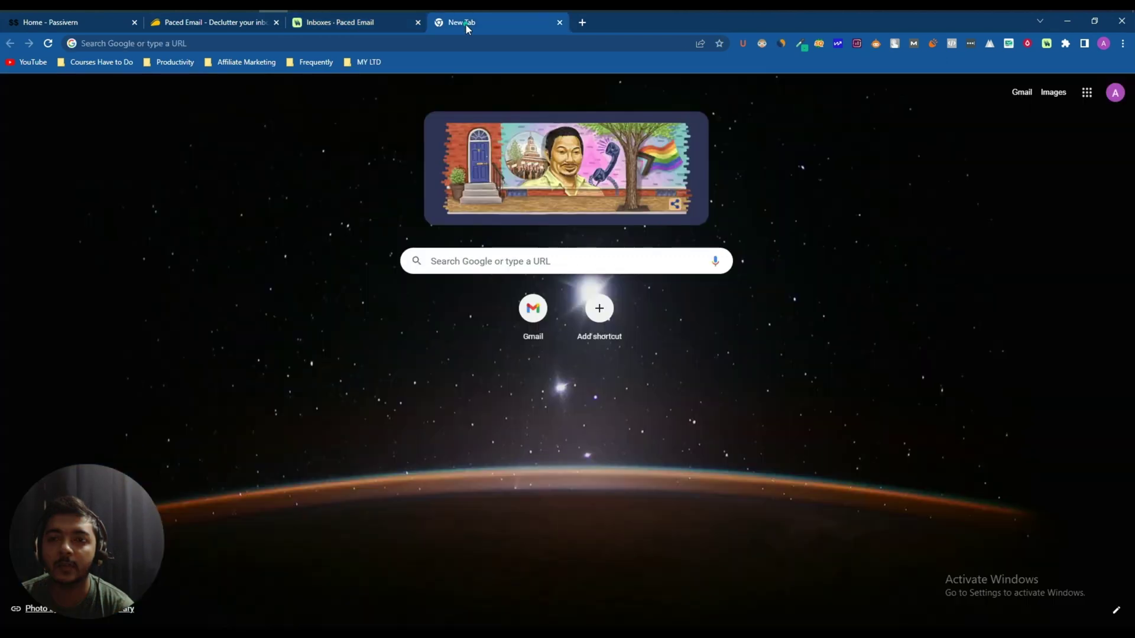
- Start a new inbox alias named abc in the extension, initially on contact.passivern.com
left_click(1046, 43)
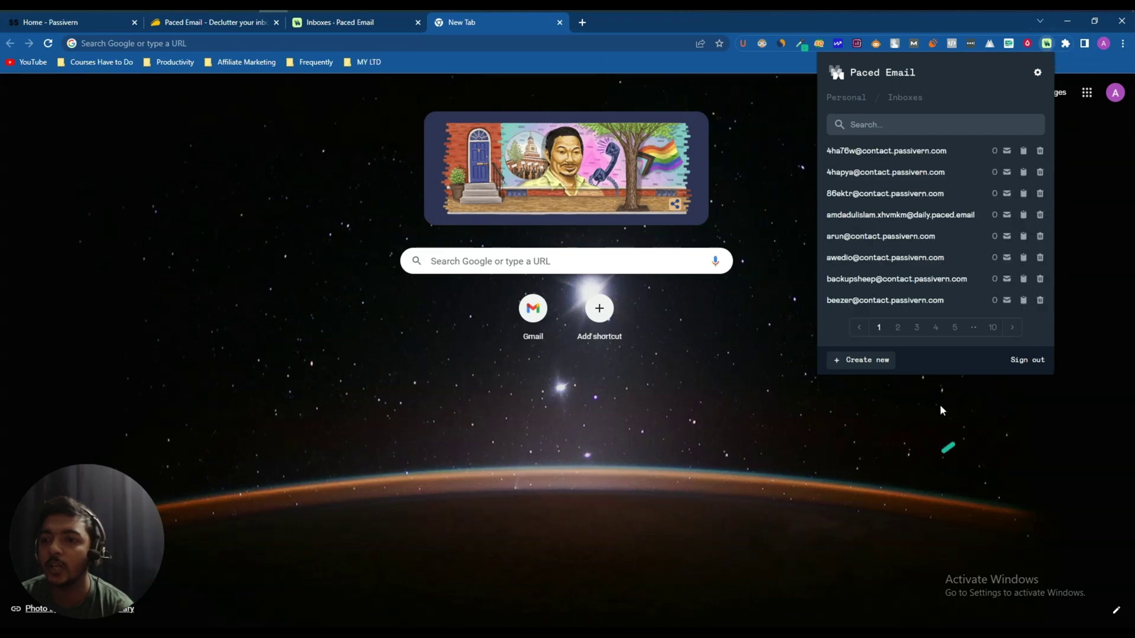
left_click(863, 363)
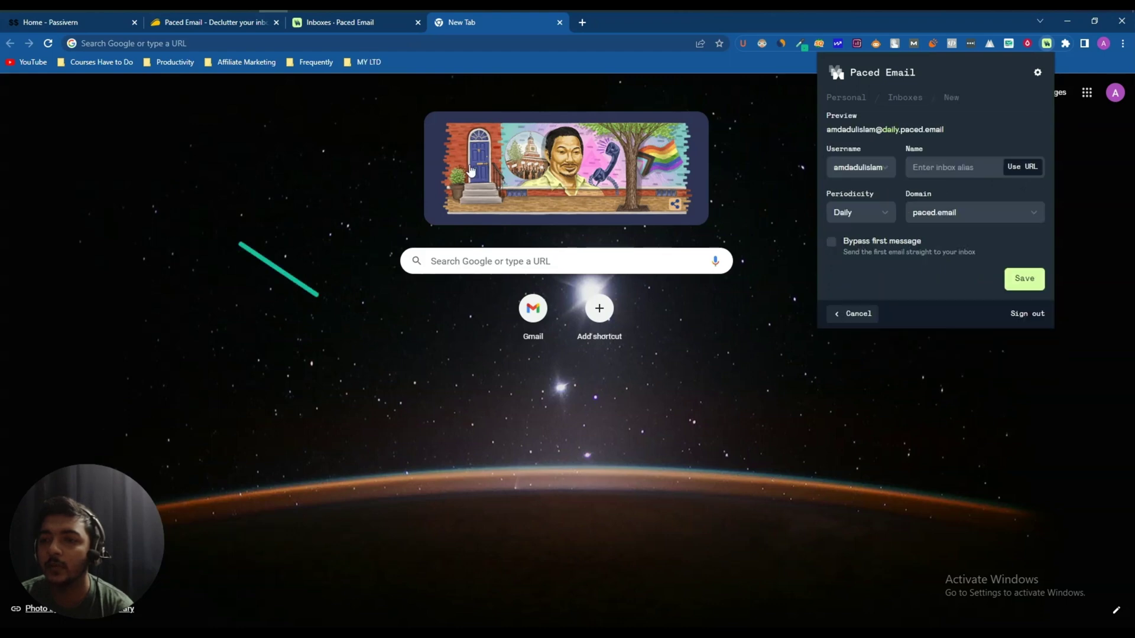
left_click(966, 212)
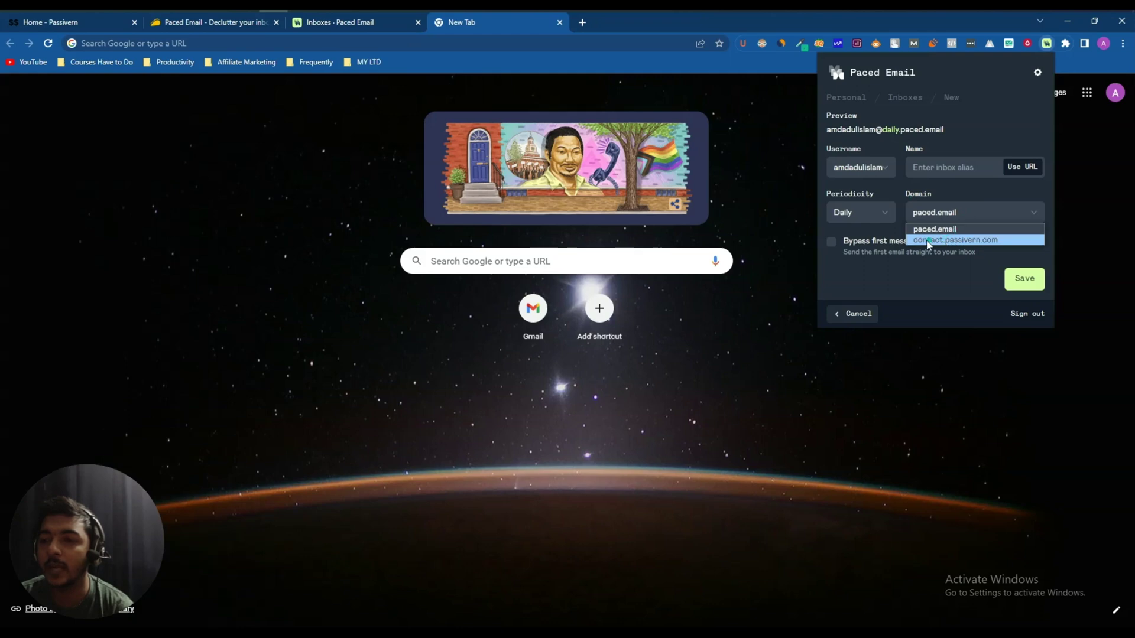
left_click(975, 240)
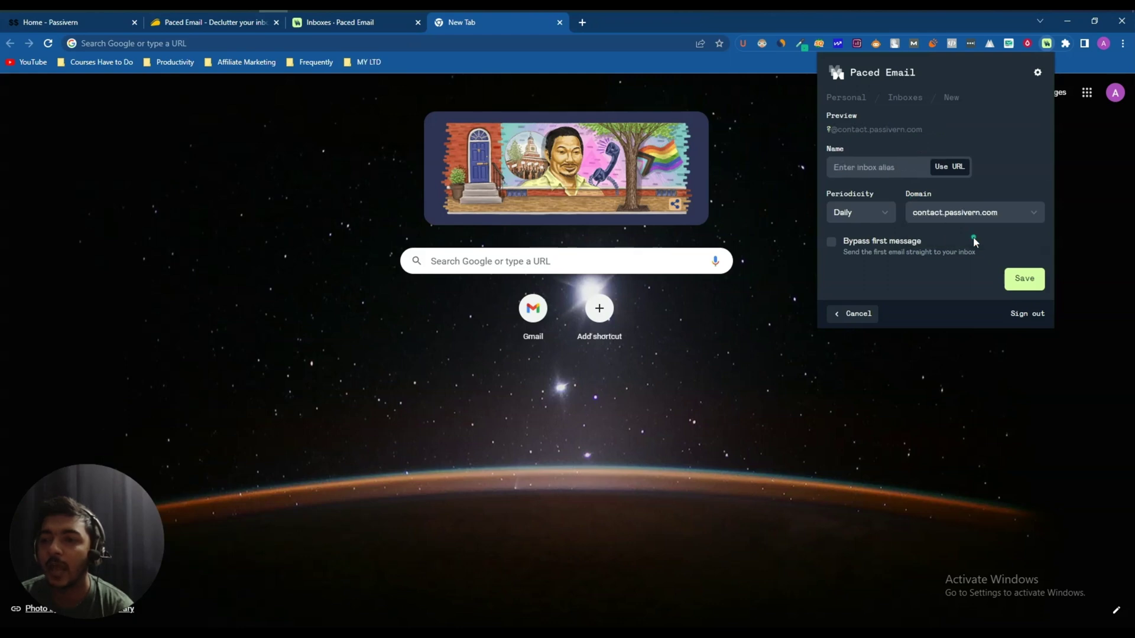
left_click(856, 171)
type("abc")
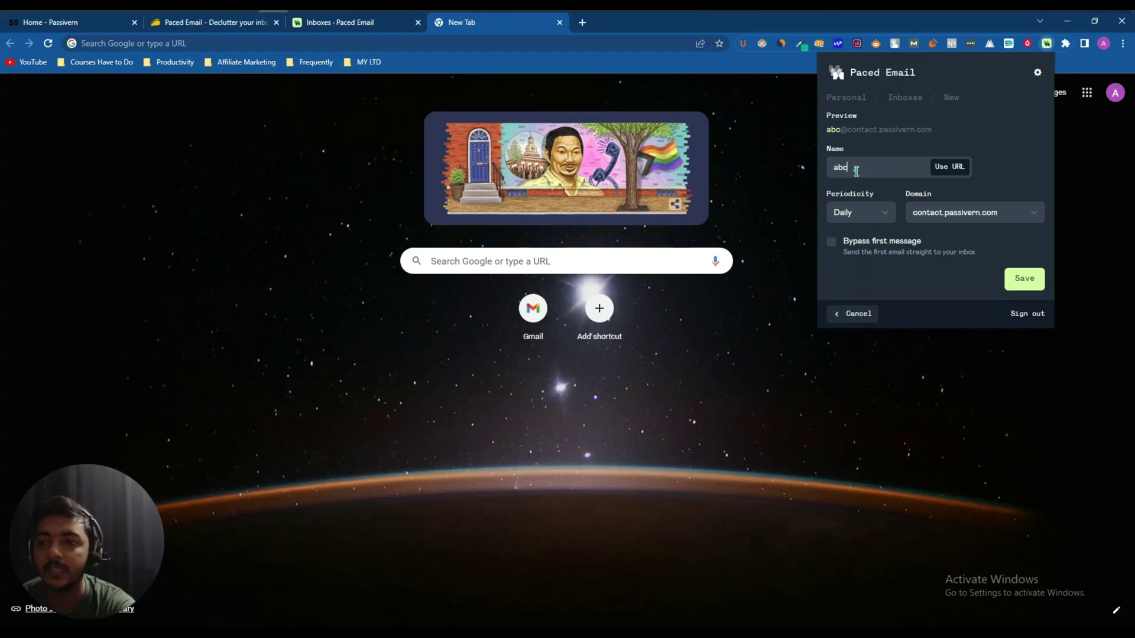
- Switch the abc alias domain to paced.email and save it as a Daily alias
left_click_drag(852, 129, 921, 139)
left_click(971, 212)
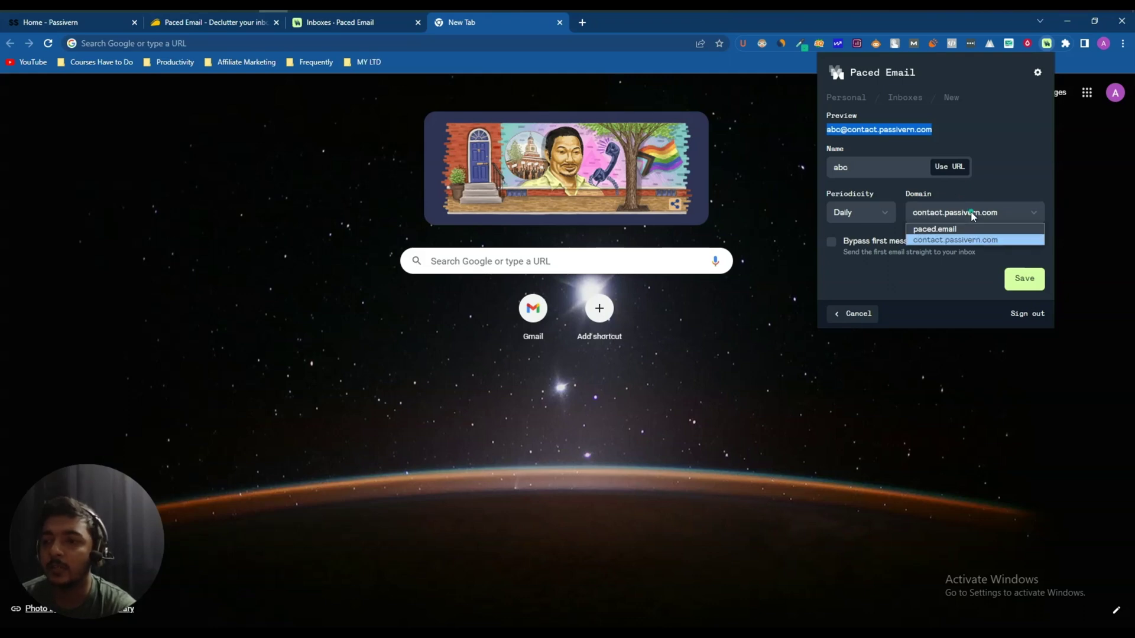
left_click(946, 228)
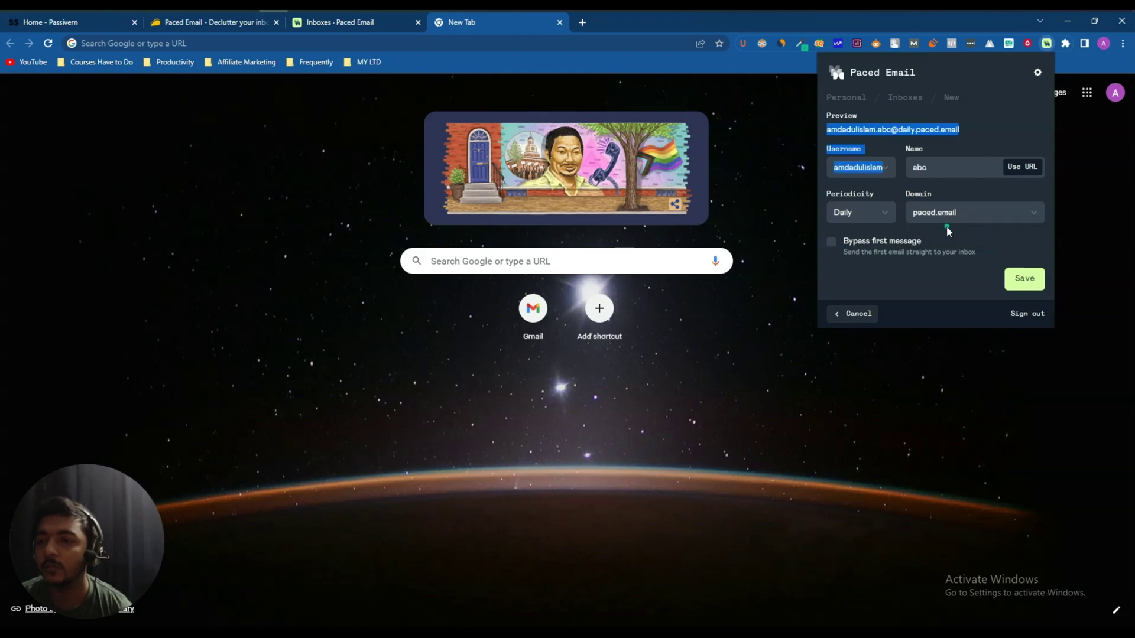
left_click(959, 230)
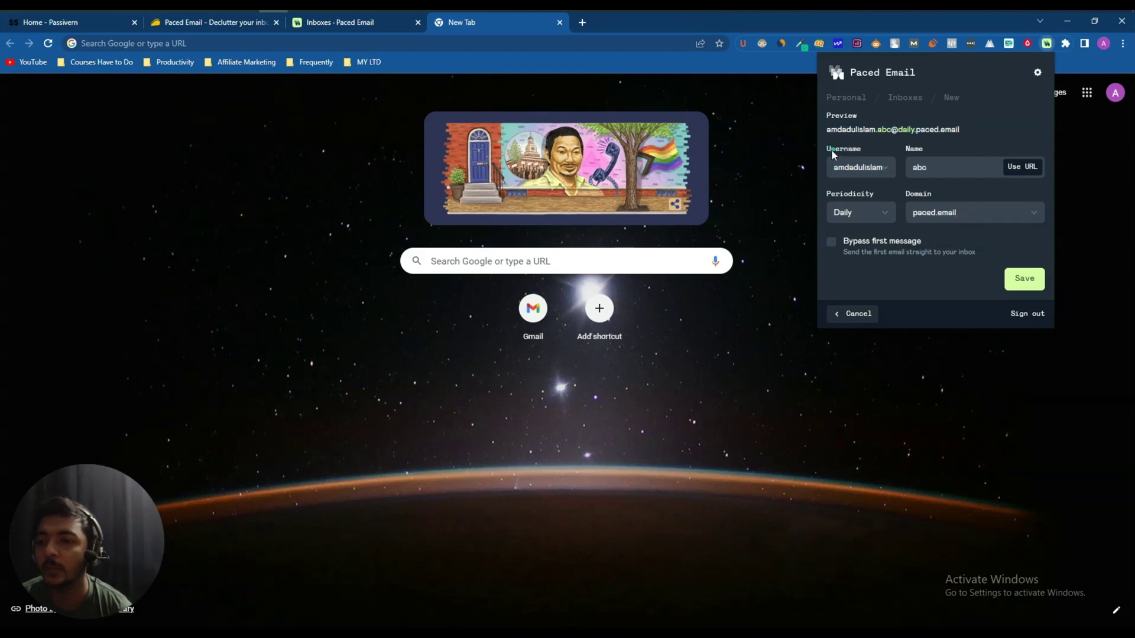
double_click(919, 167)
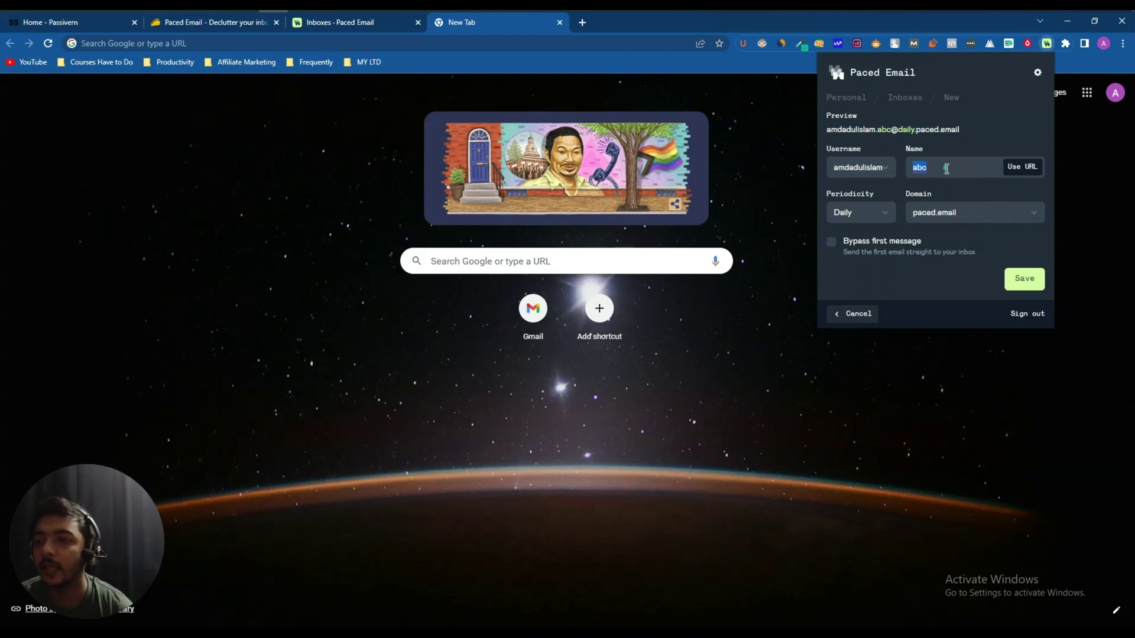
left_click(920, 168)
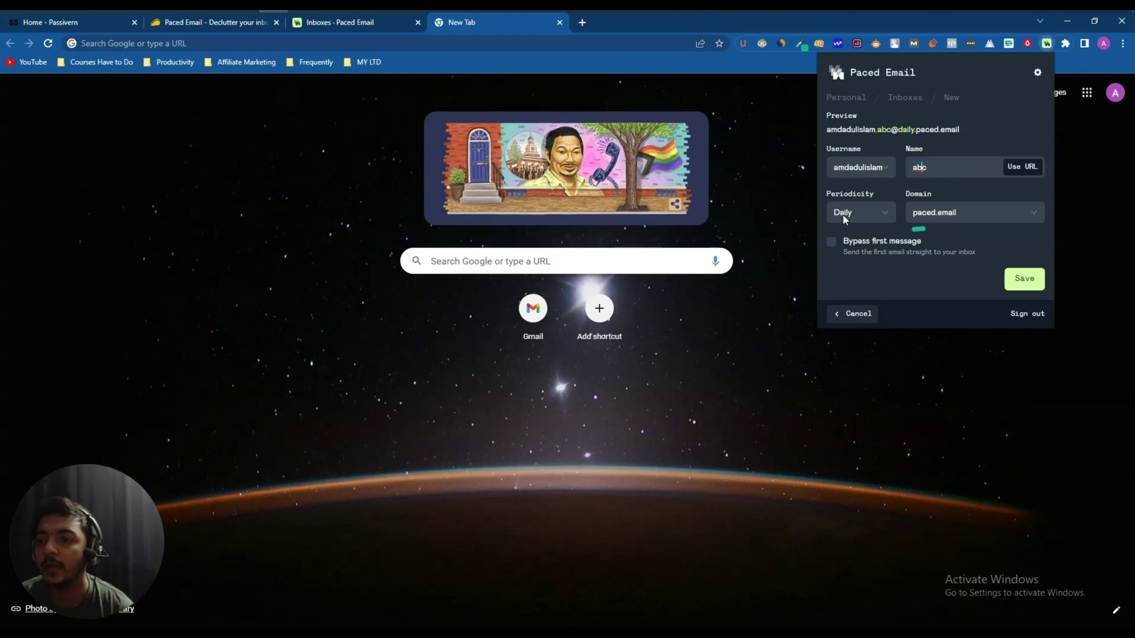
left_click(1019, 288)
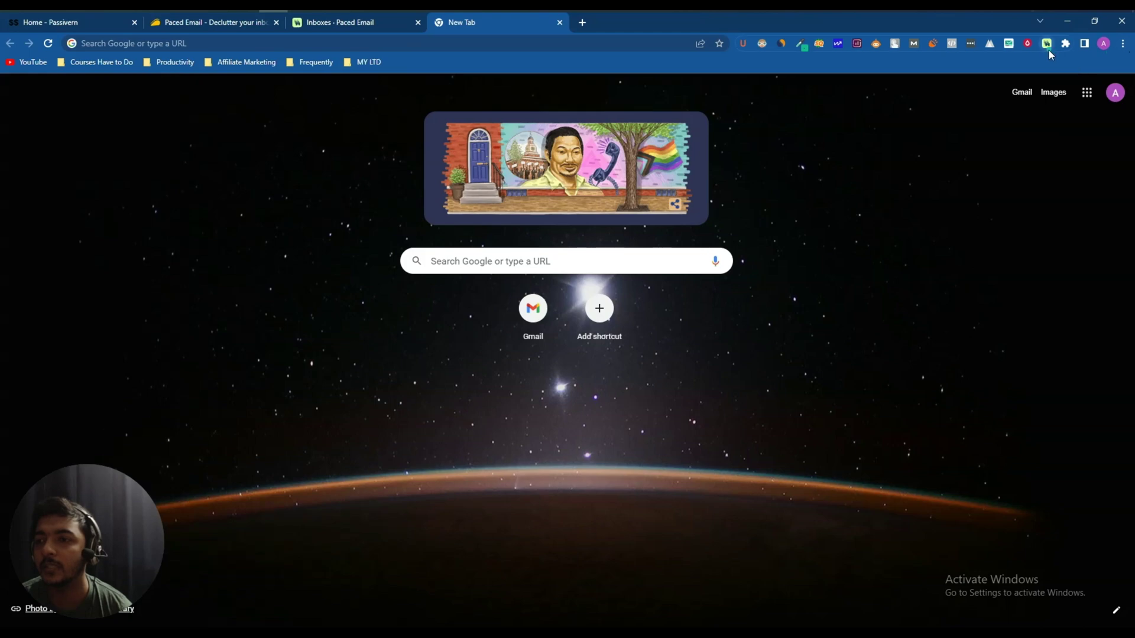
- Start a new alias named abc on the contact.passivern.com domain
left_click(1047, 44)
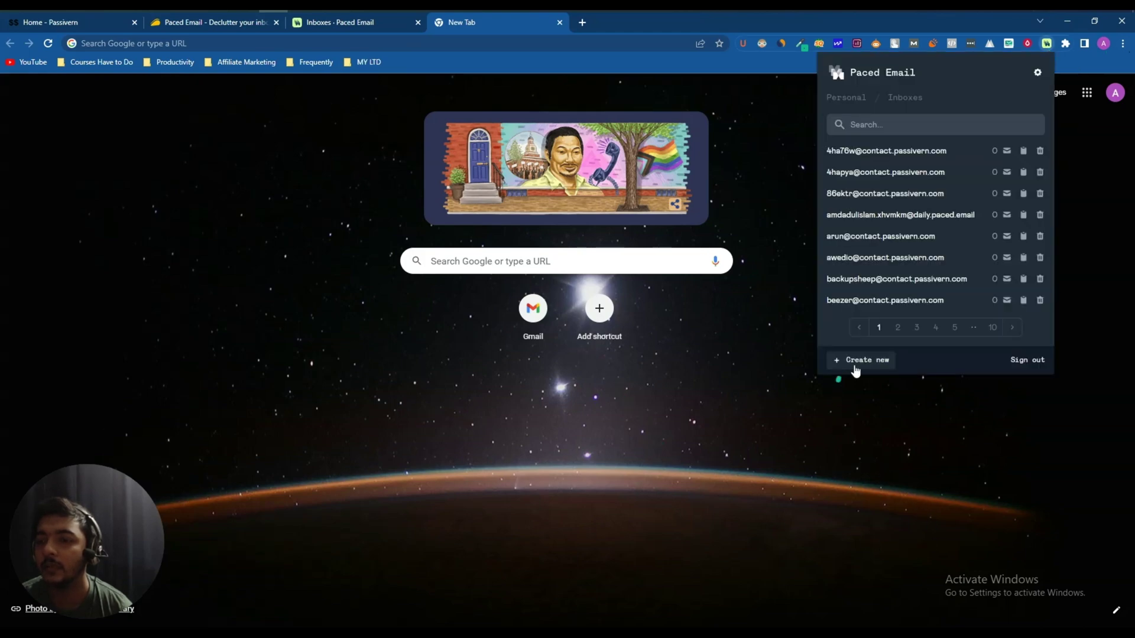
left_click(854, 362)
left_click(975, 218)
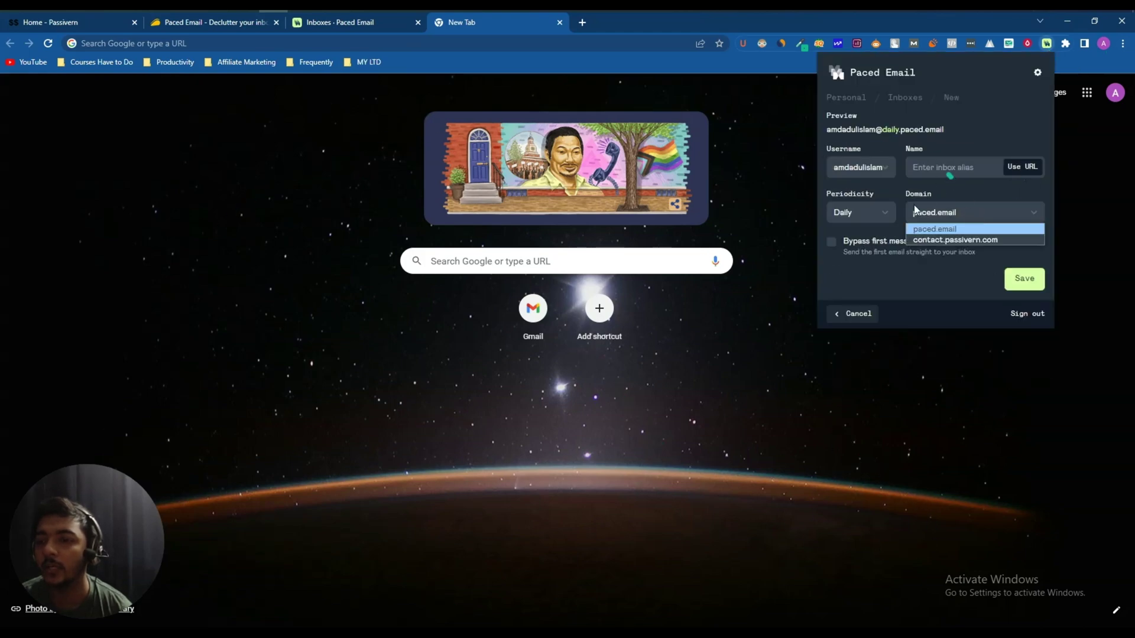
left_click(965, 240)
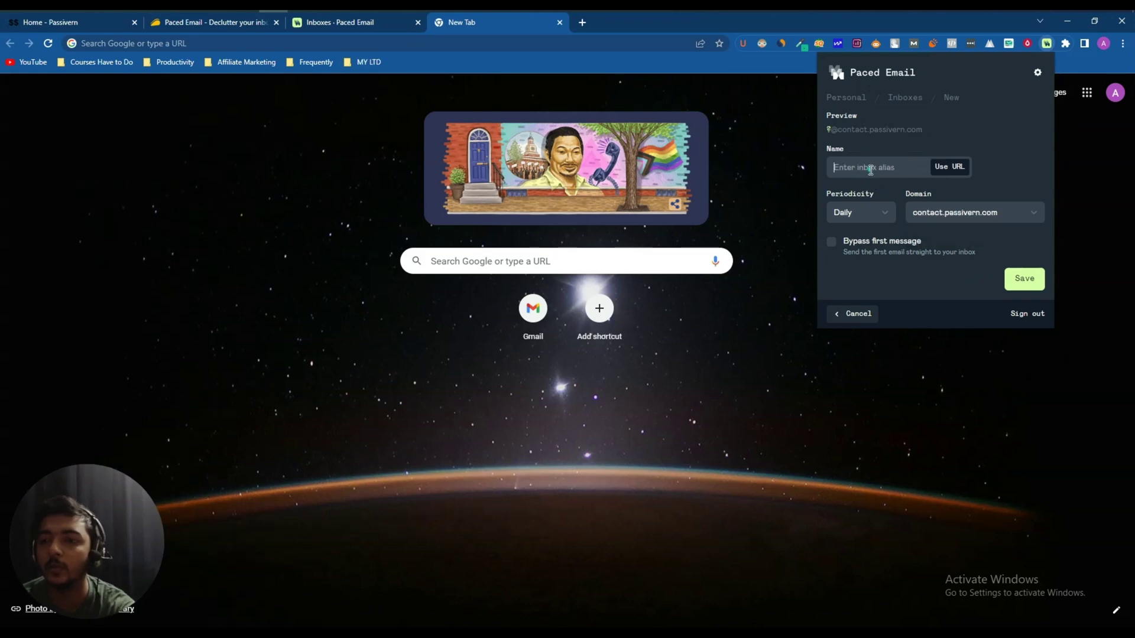
type("abc")
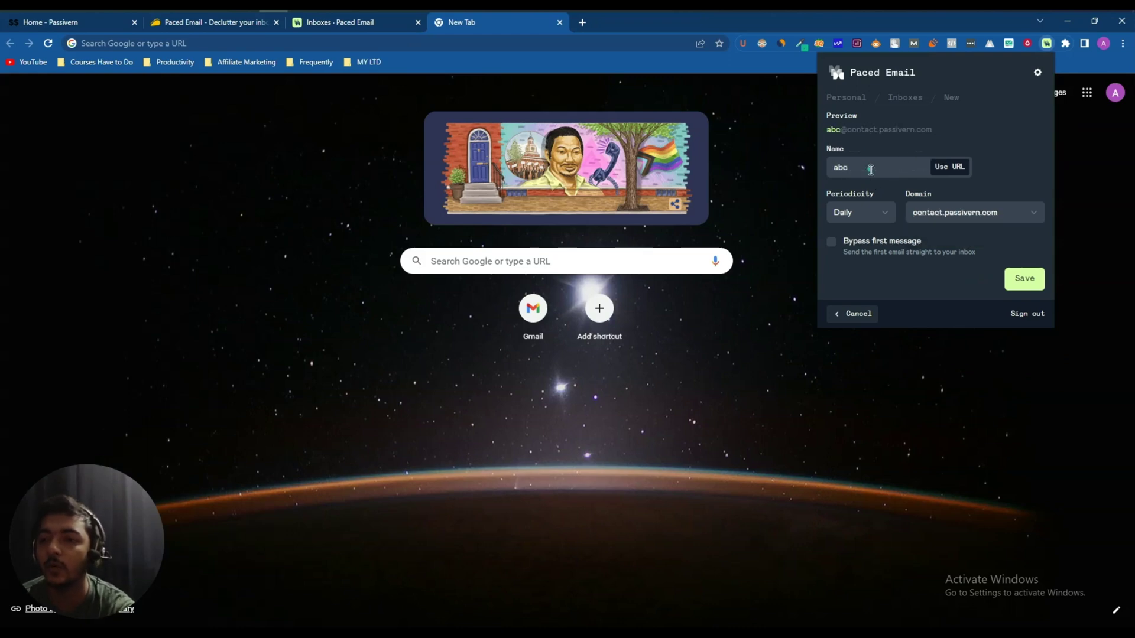
triple_click(878, 130)
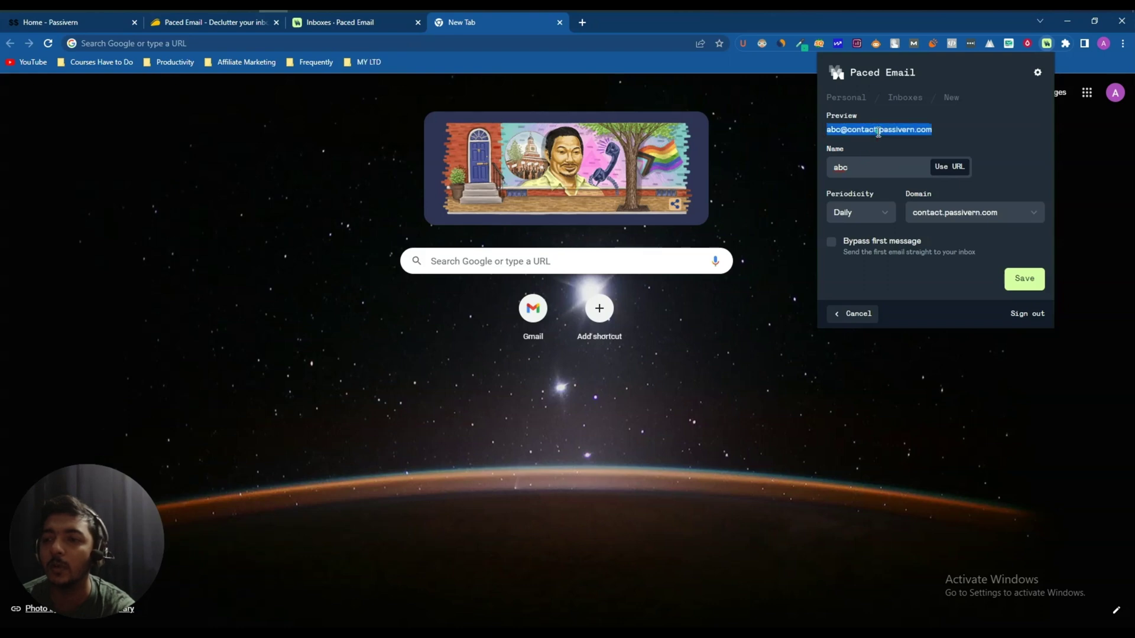
- Set the abc alias to Weekly, save it and copy its address
left_click(863, 214)
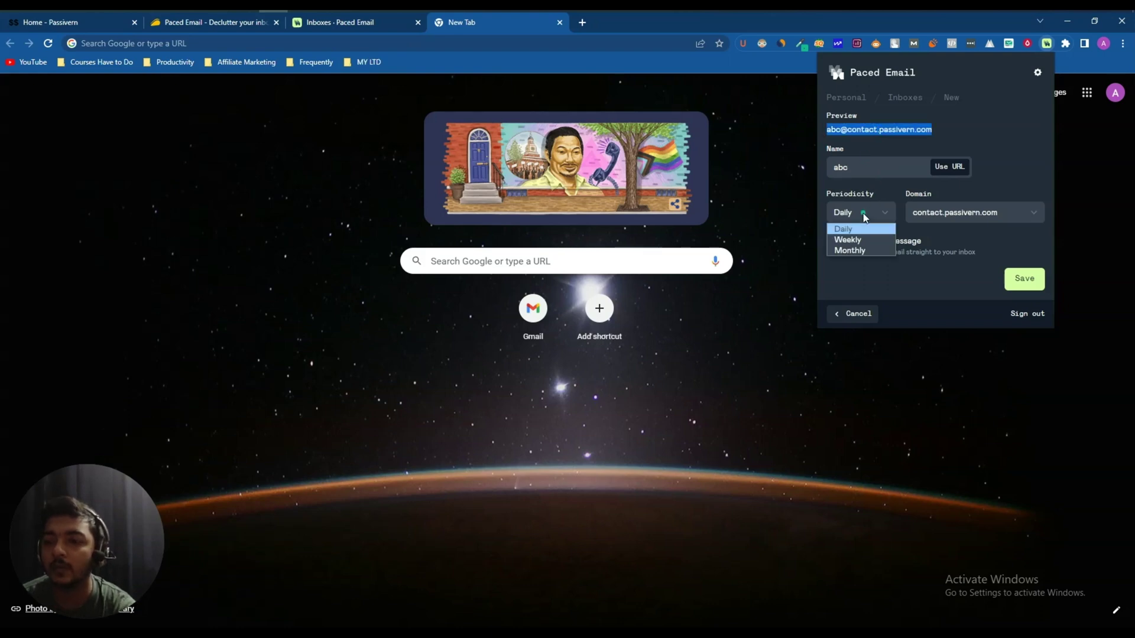
left_click(857, 239)
left_click(857, 214)
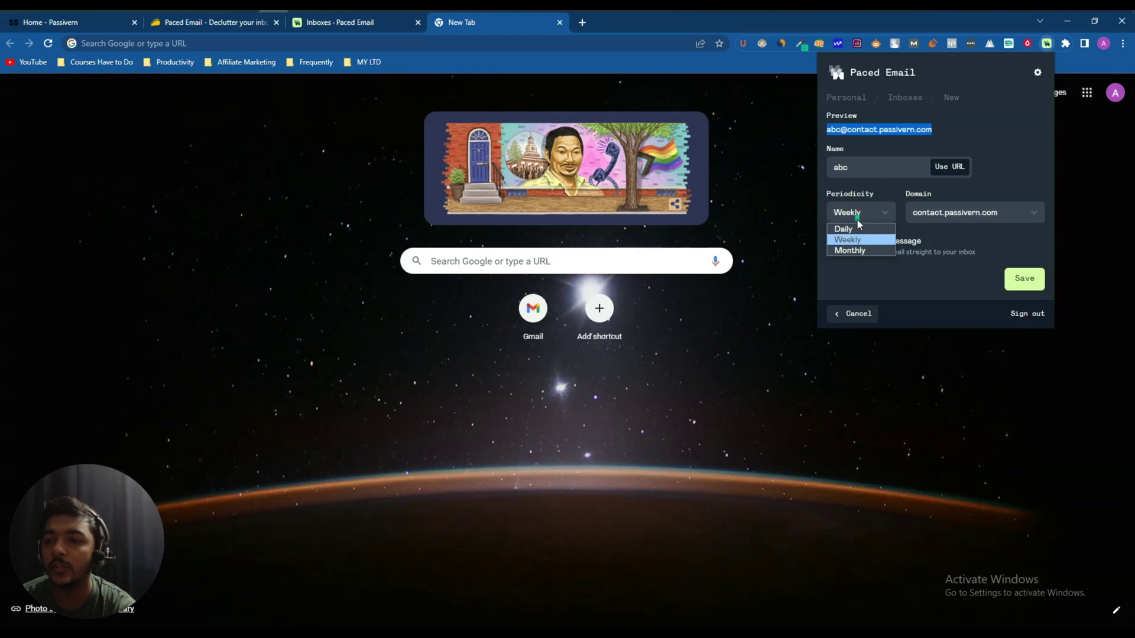
left_click(974, 179)
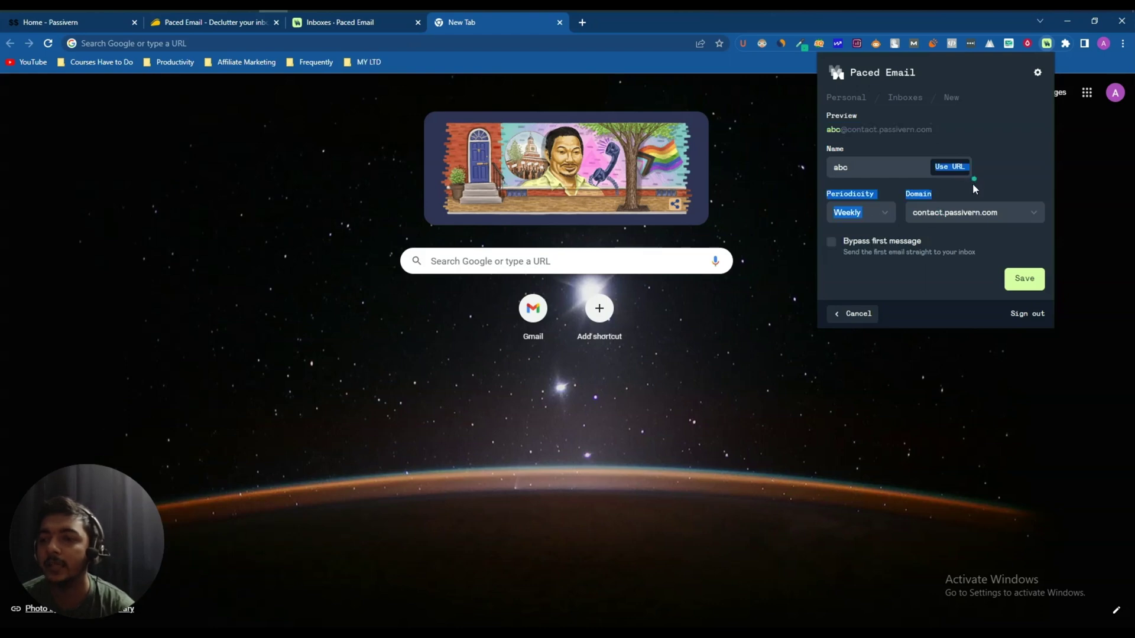
left_click(1026, 280)
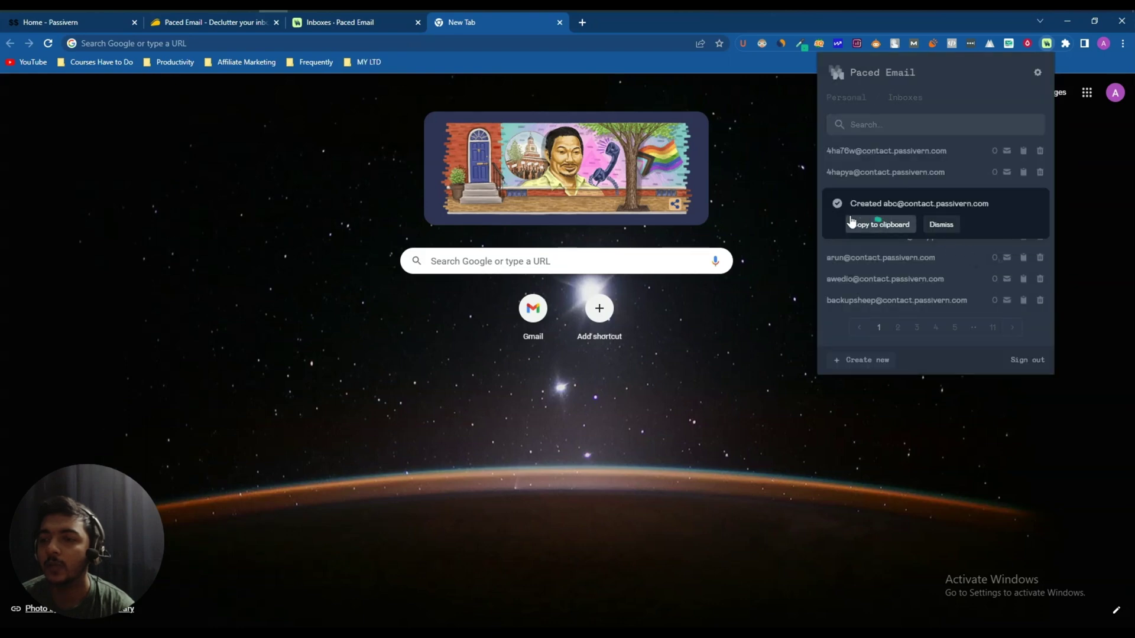
left_click(900, 225)
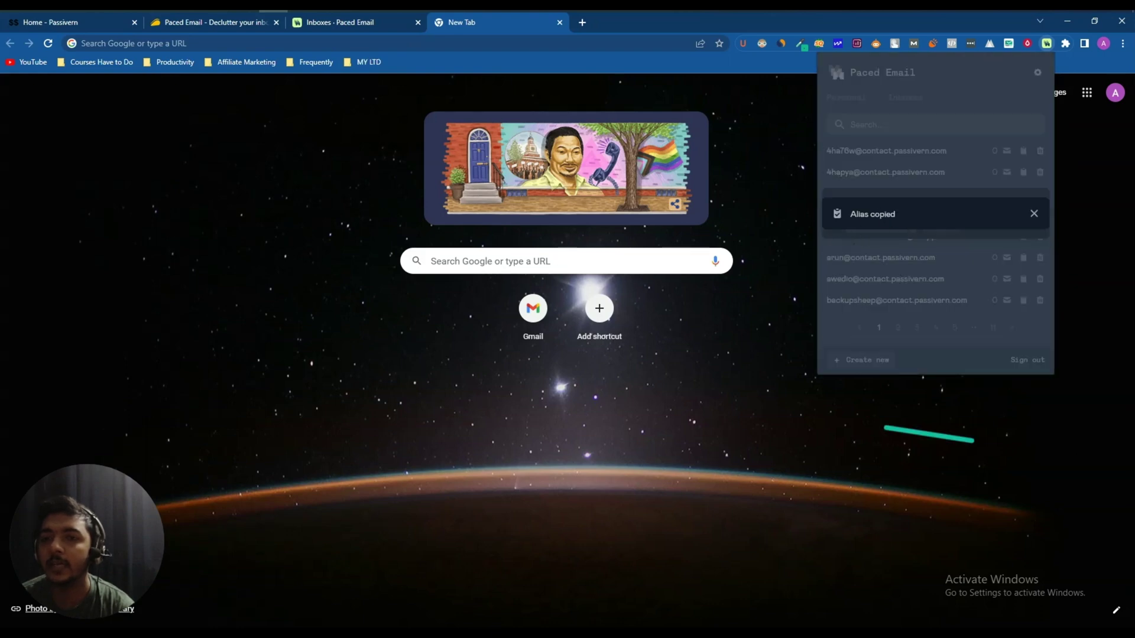
left_click(306, 30)
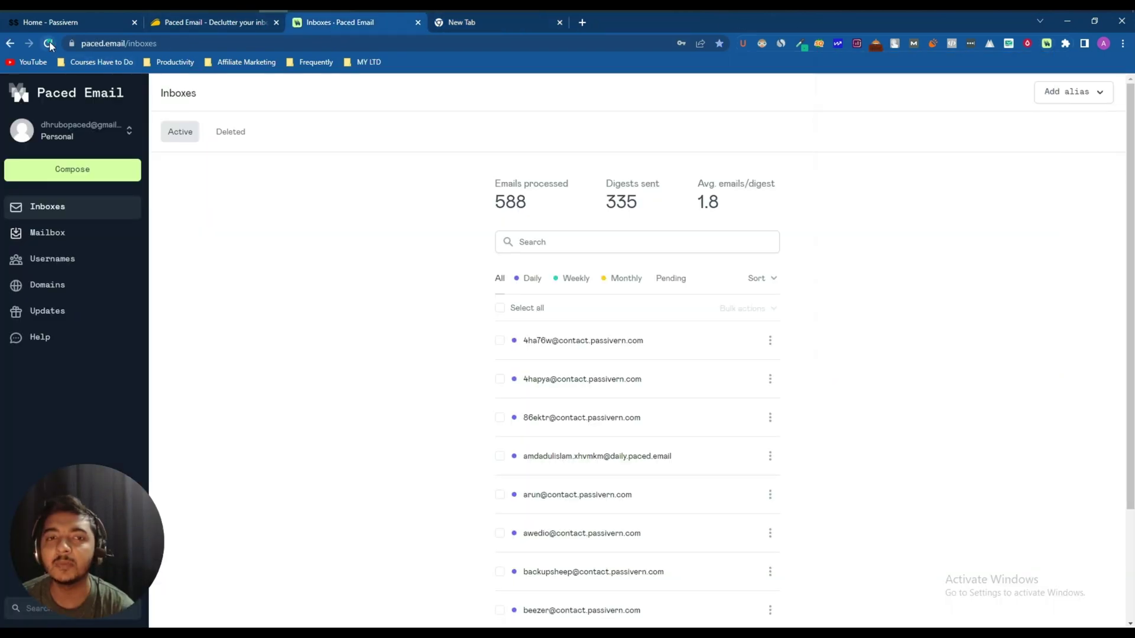
left_click(47, 43)
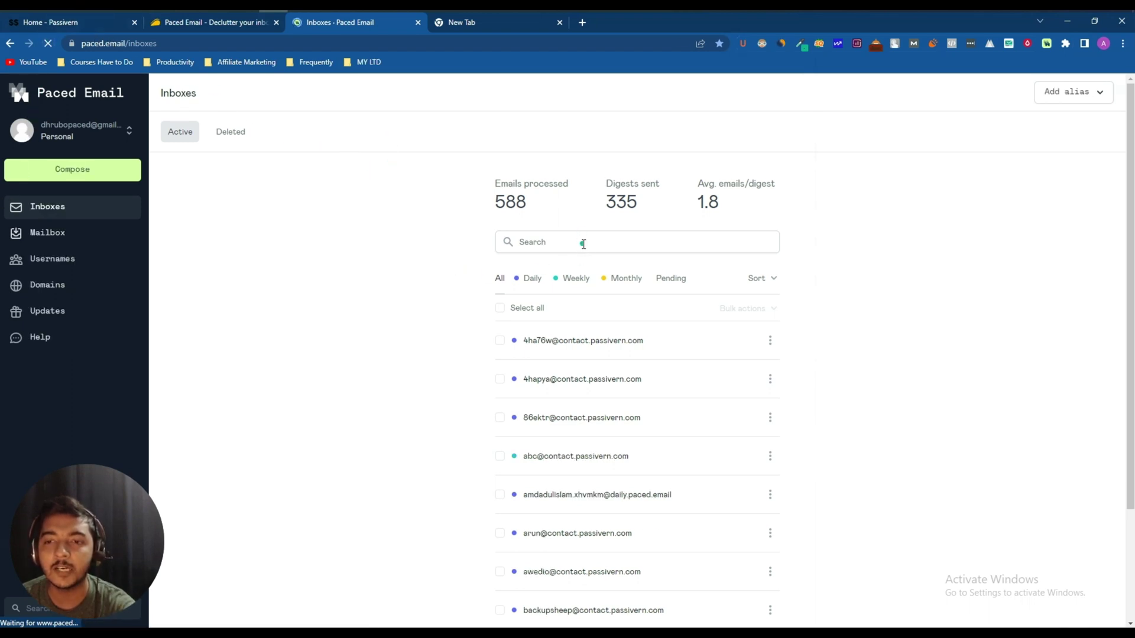
left_click(547, 243)
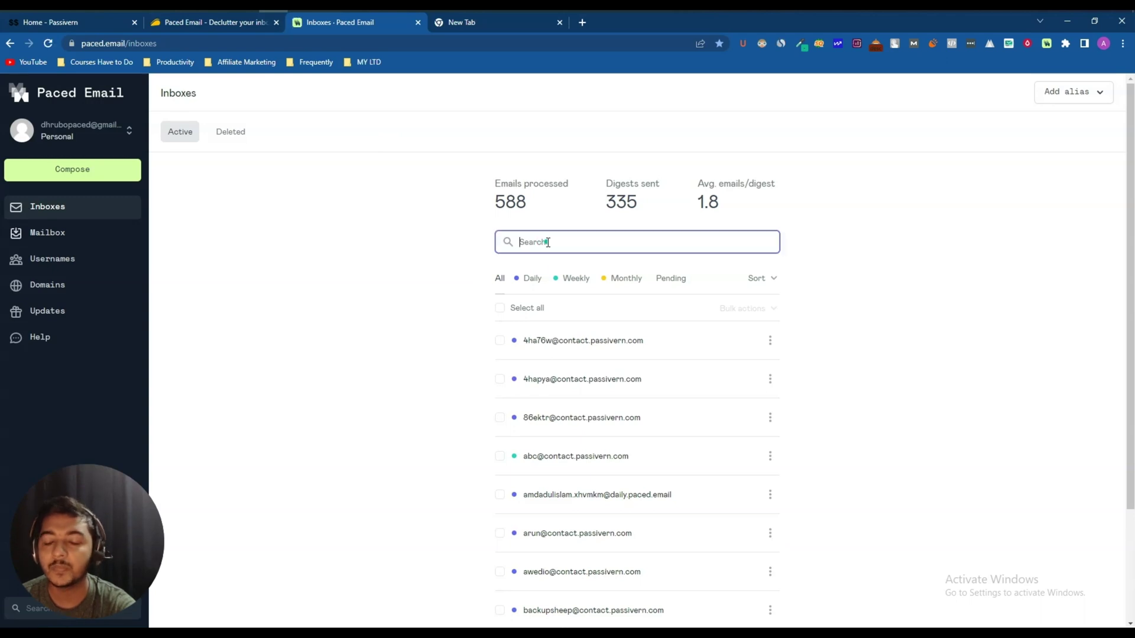
key("ctrl+v")
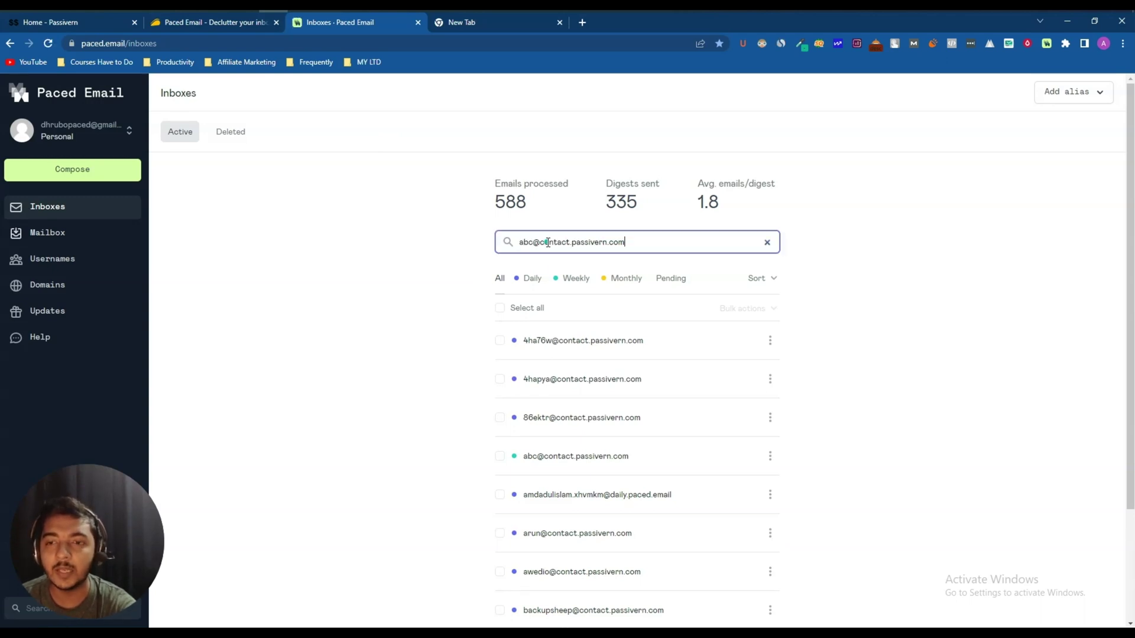
key("Return")
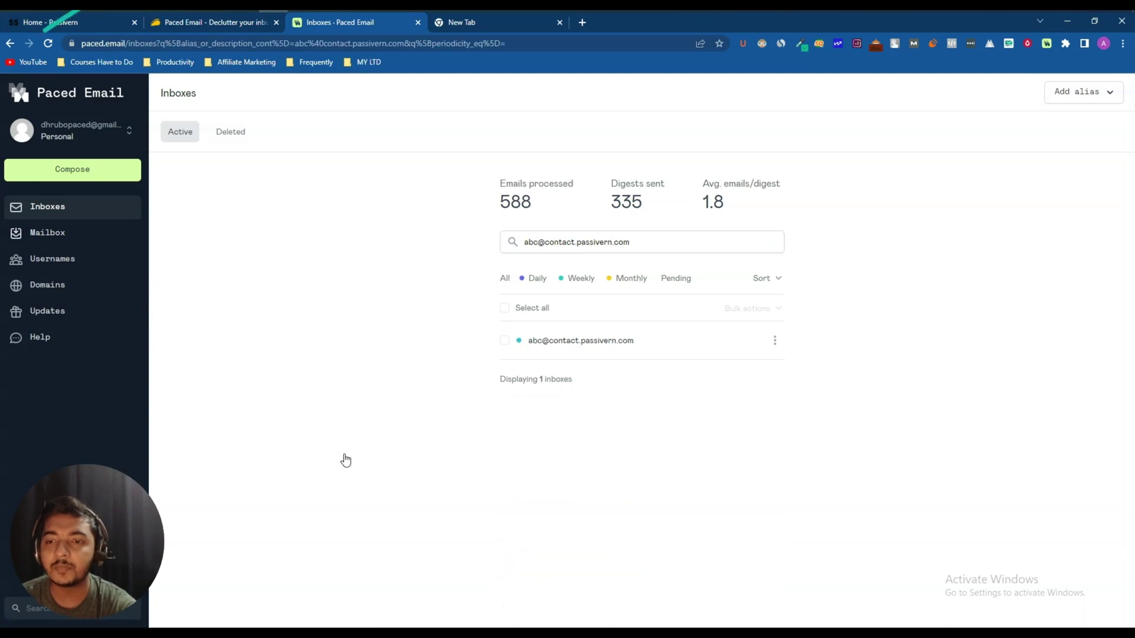
left_click(650, 340)
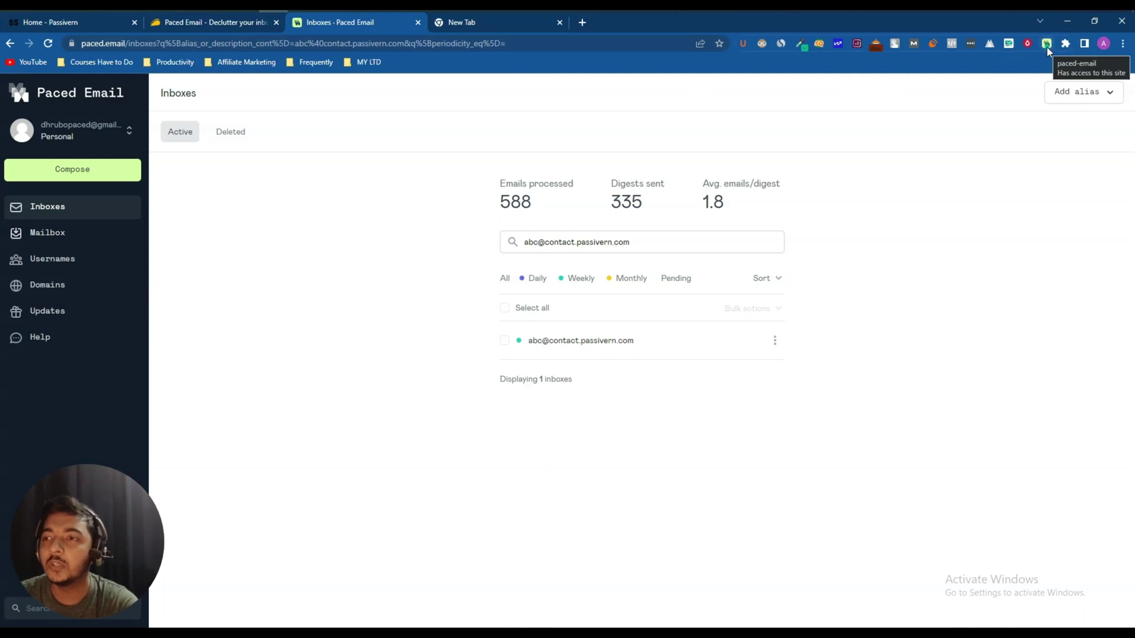
left_click(105, 20)
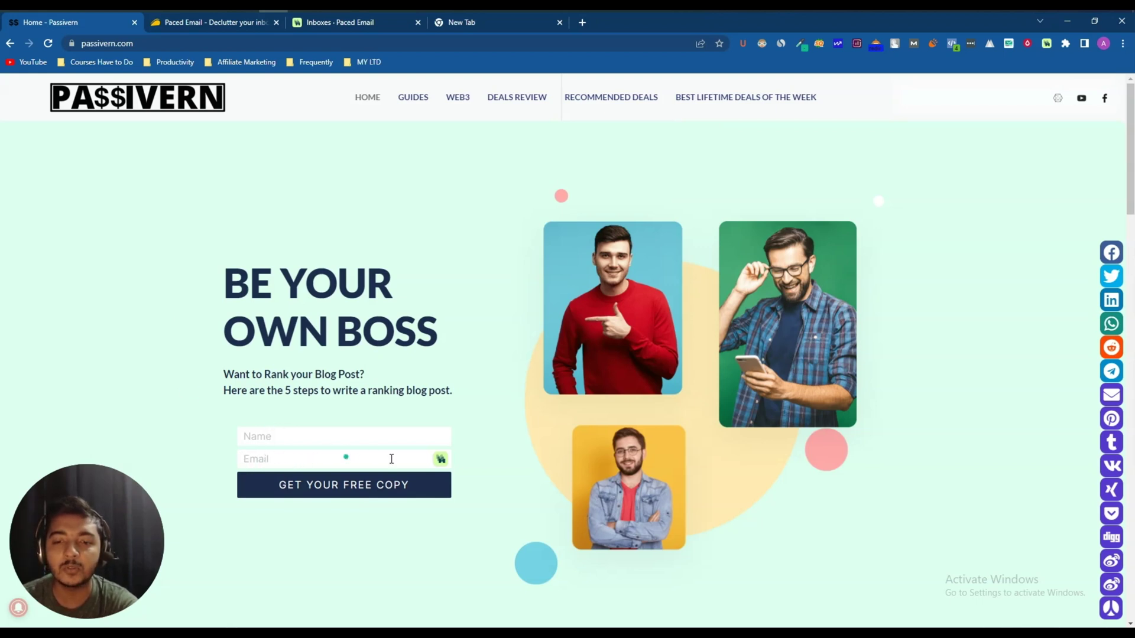
left_click(441, 461)
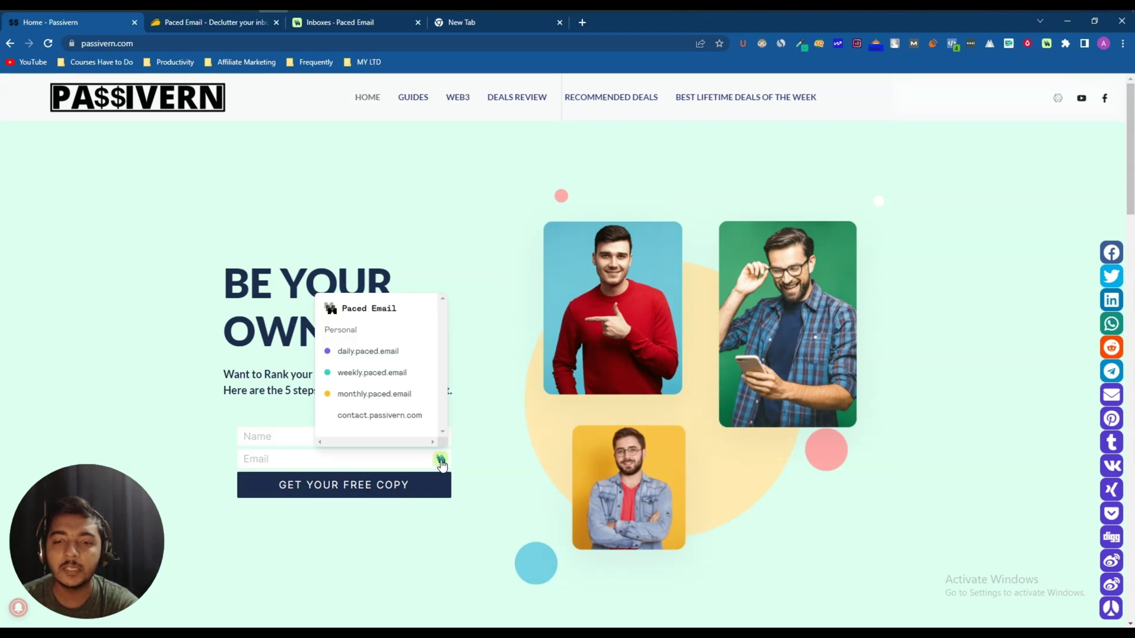
left_click(367, 352)
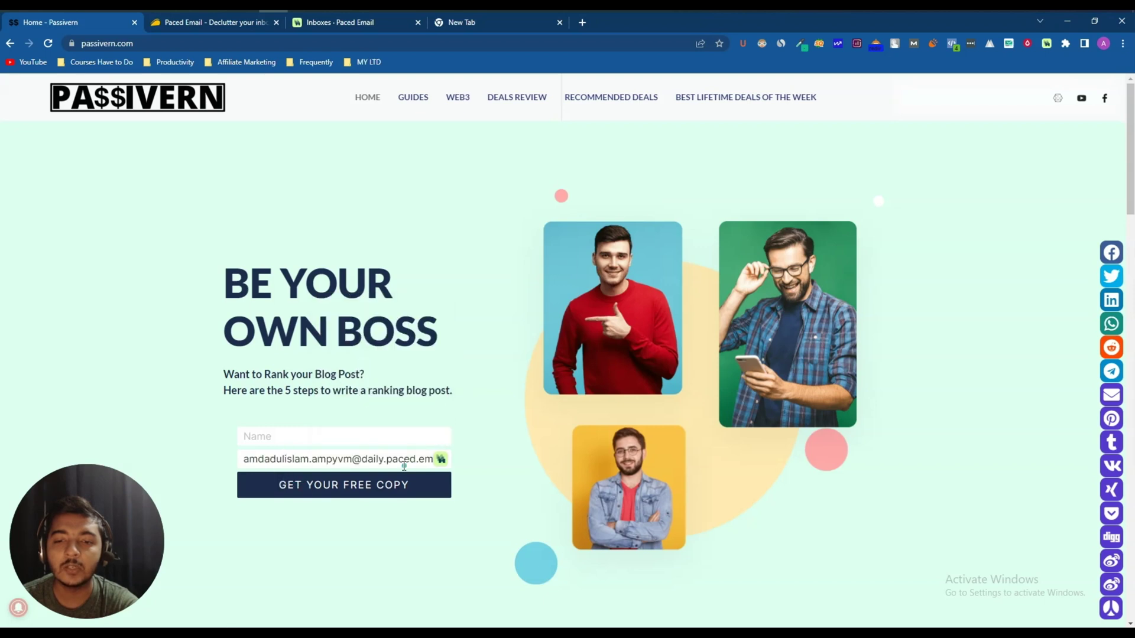
left_click_drag(404, 466, 275, 459)
double_click(270, 458)
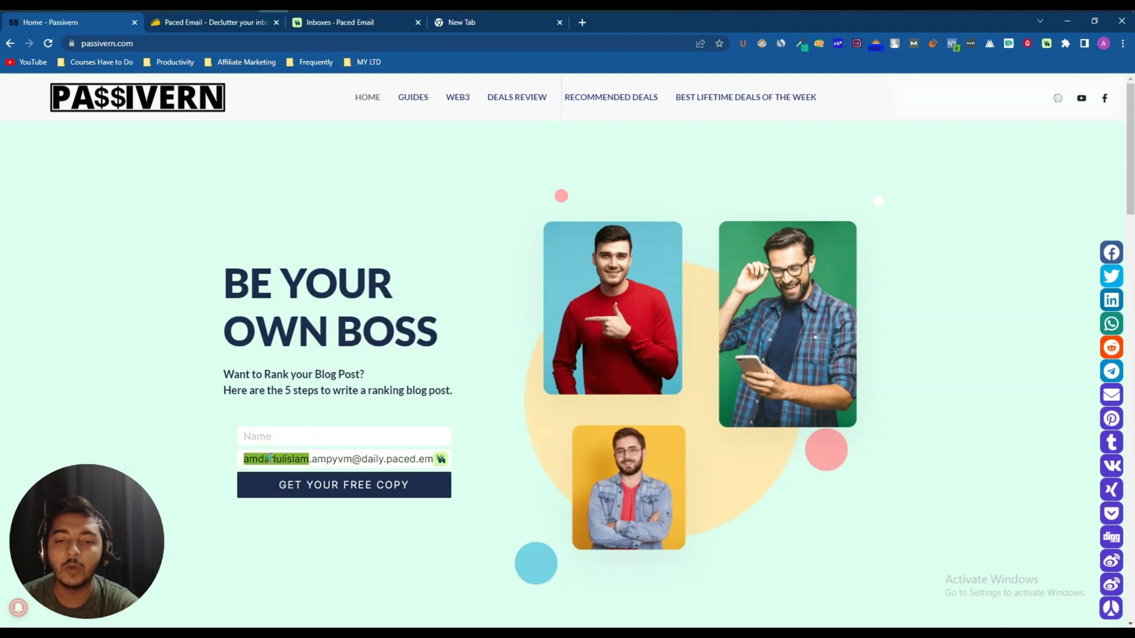
triple_click(270, 458)
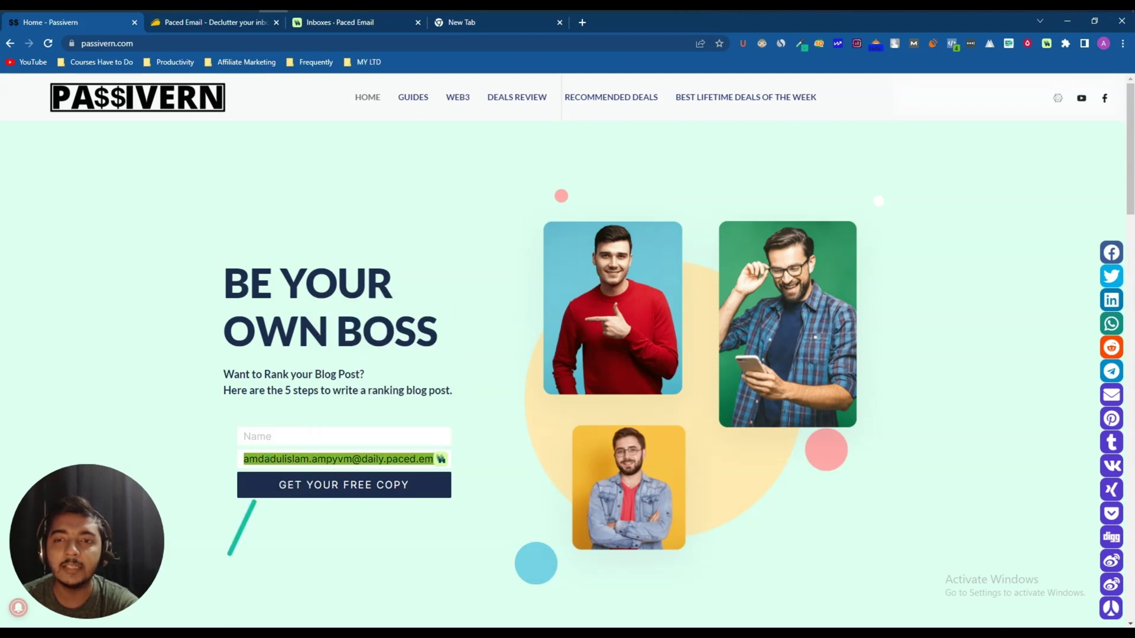
left_click(357, 21)
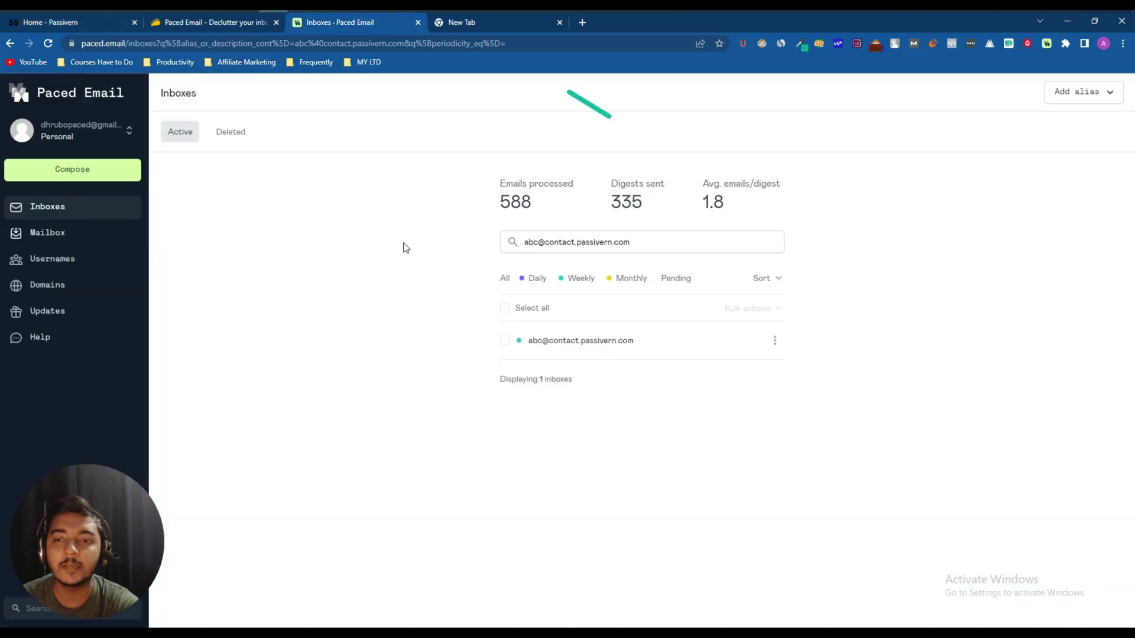
left_click(191, 138)
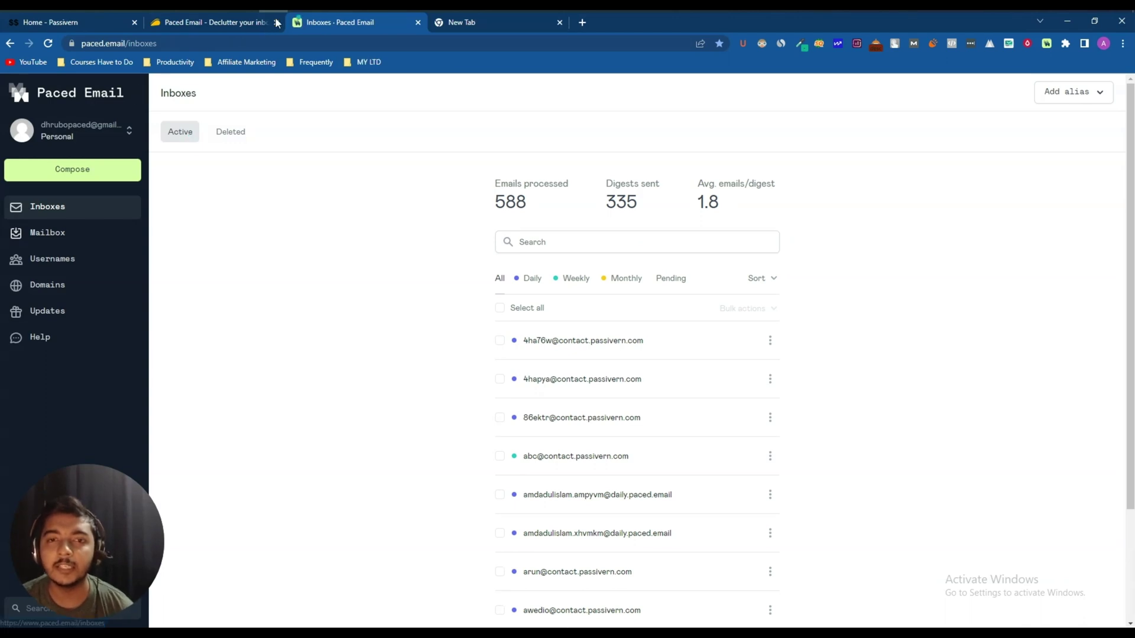
left_click(78, 26)
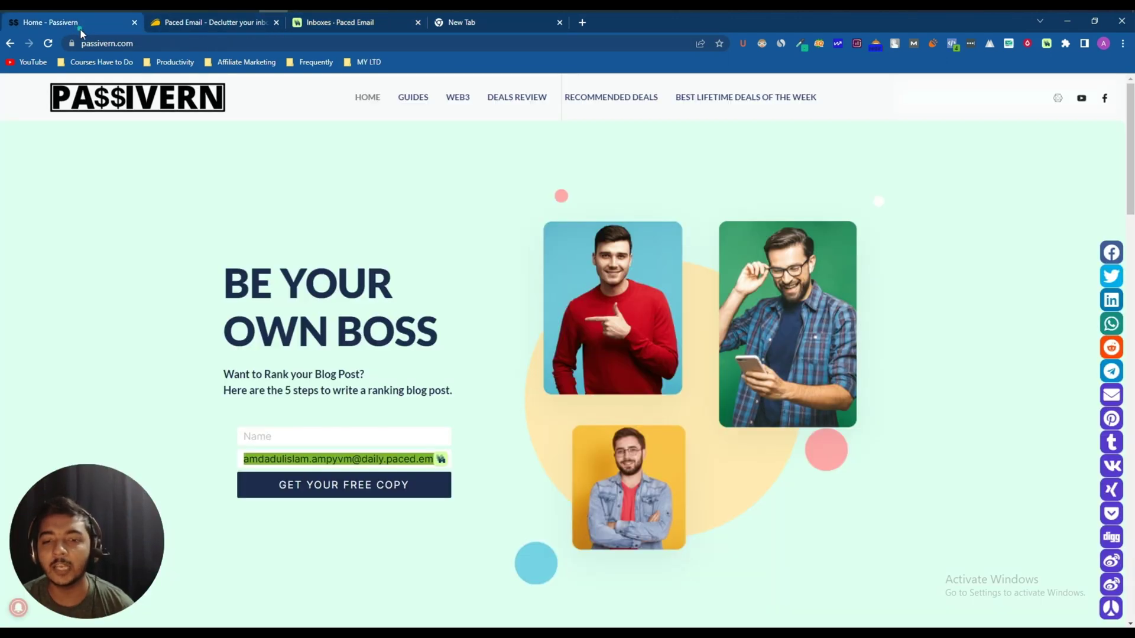
triple_click(309, 467)
left_click(325, 467)
double_click(372, 467)
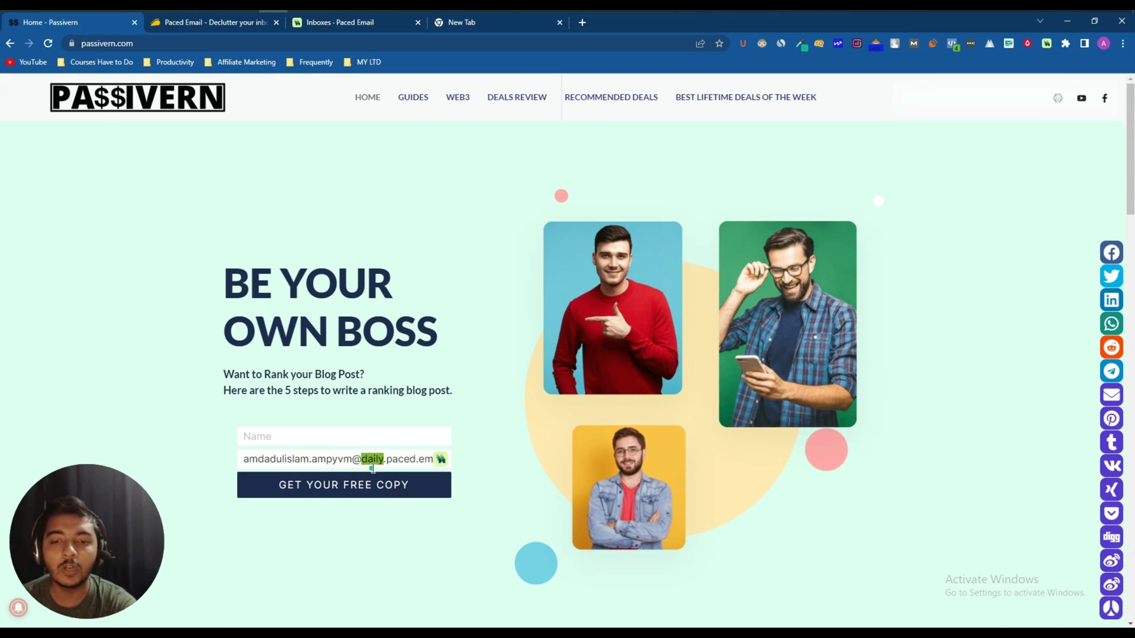
triple_click(373, 467)
left_click(182, 415)
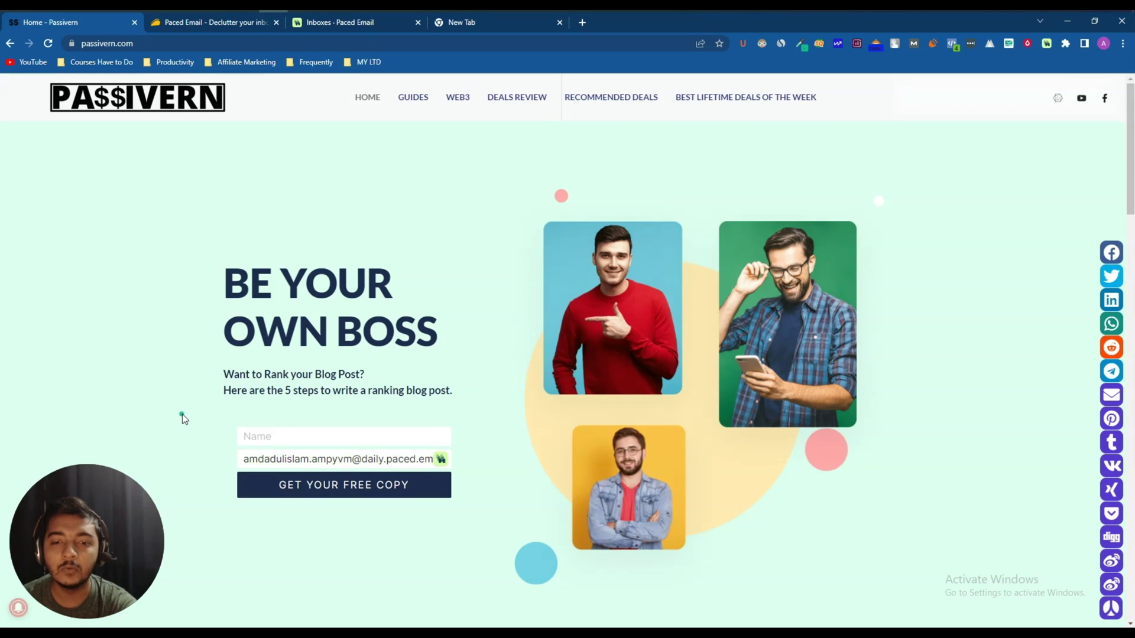
left_click(349, 31)
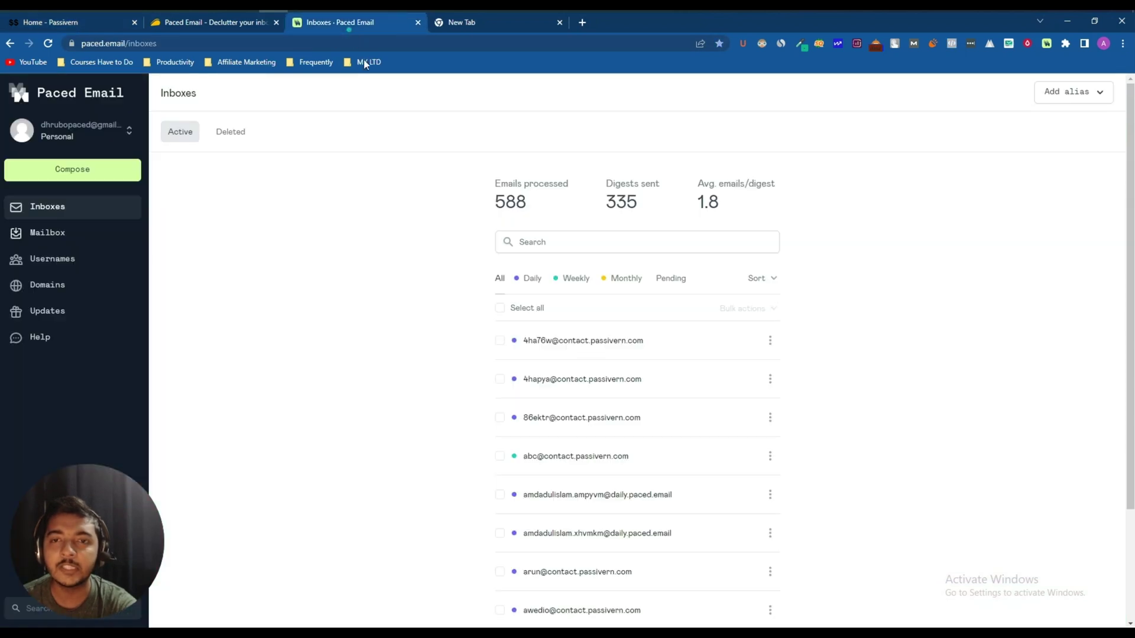
left_click(620, 243)
key("ctrl+v")
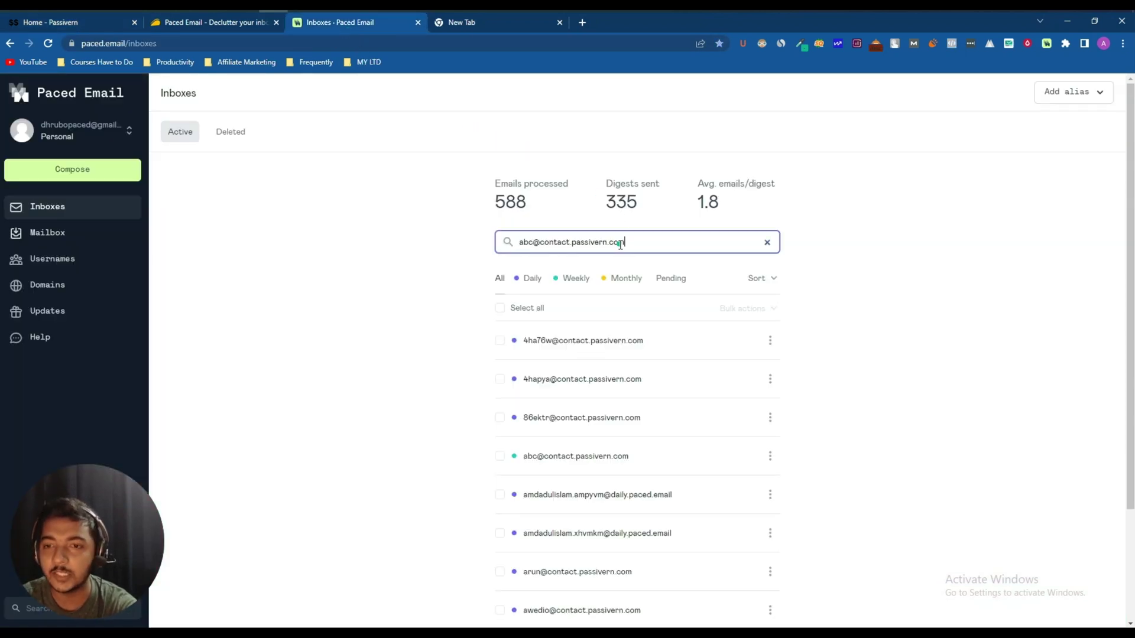
key("Return")
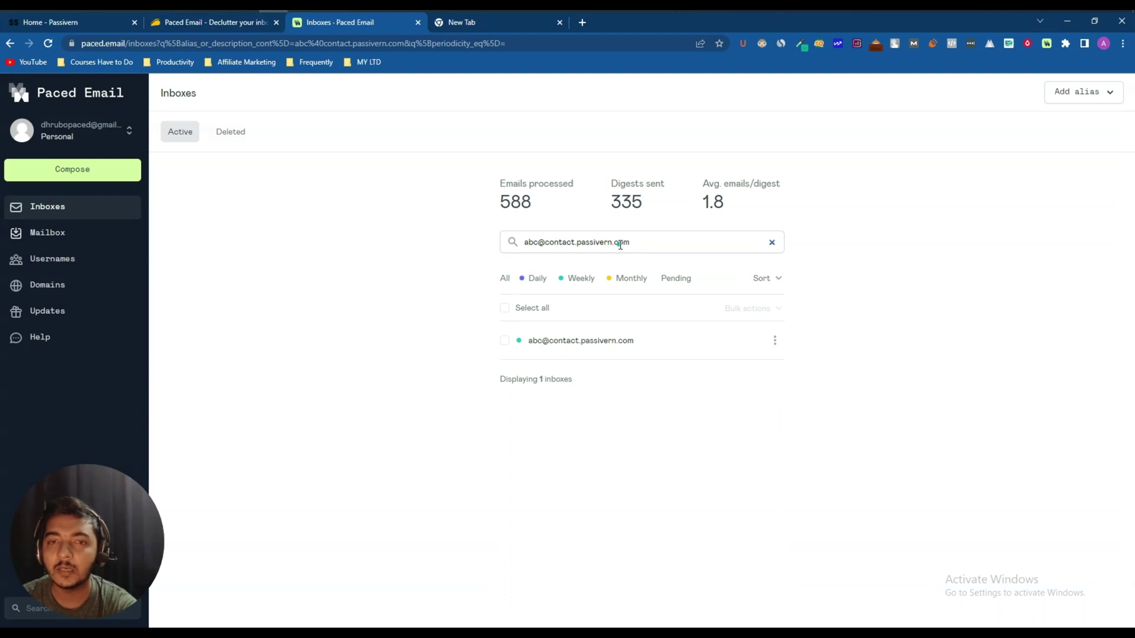
left_click(240, 25)
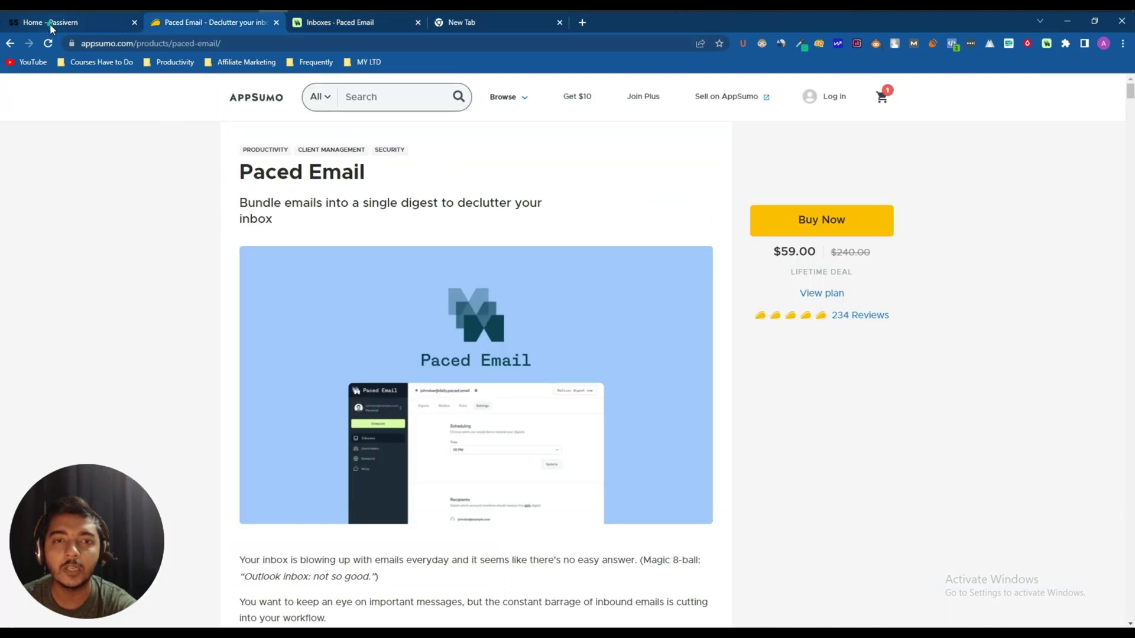
left_click(51, 27)
triple_click(370, 458)
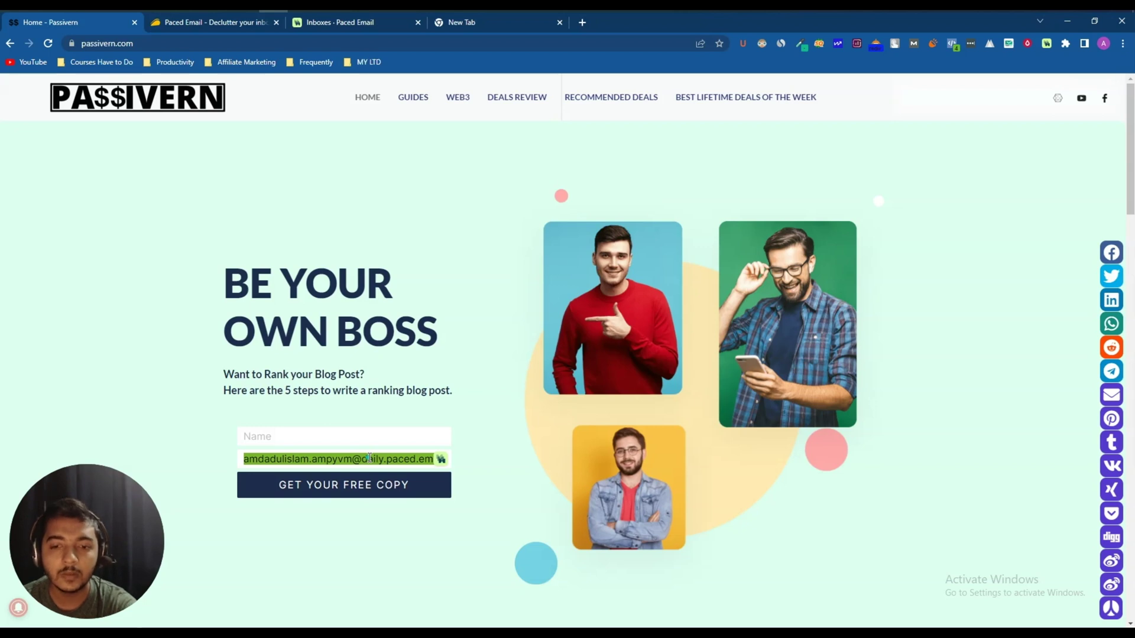
left_click(382, 25)
left_click(11, 30)
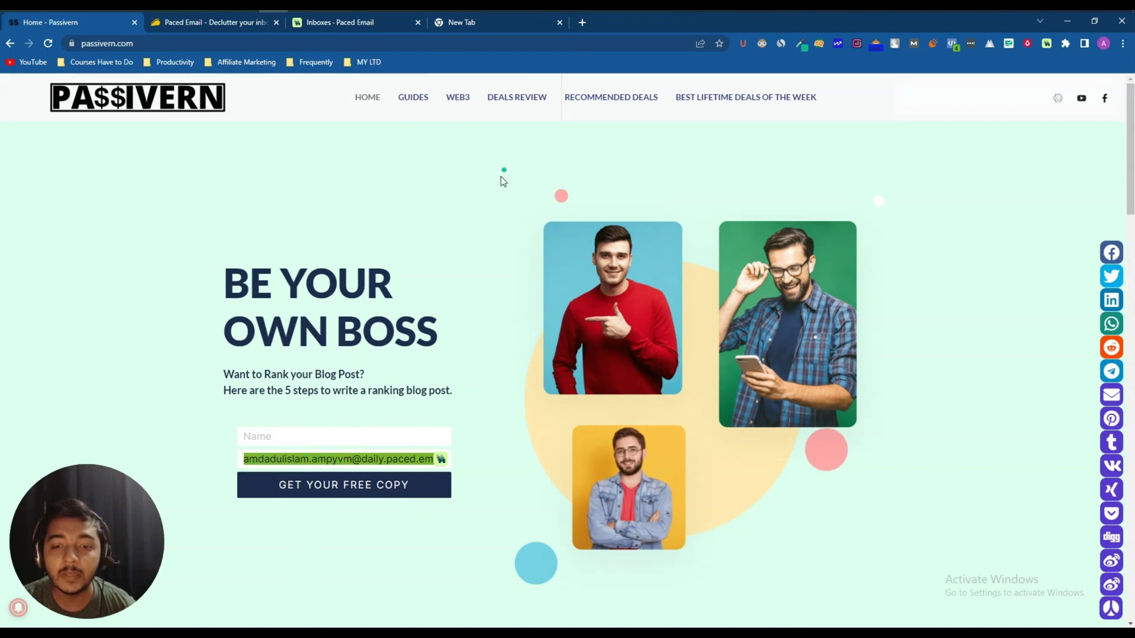
left_click(461, 28)
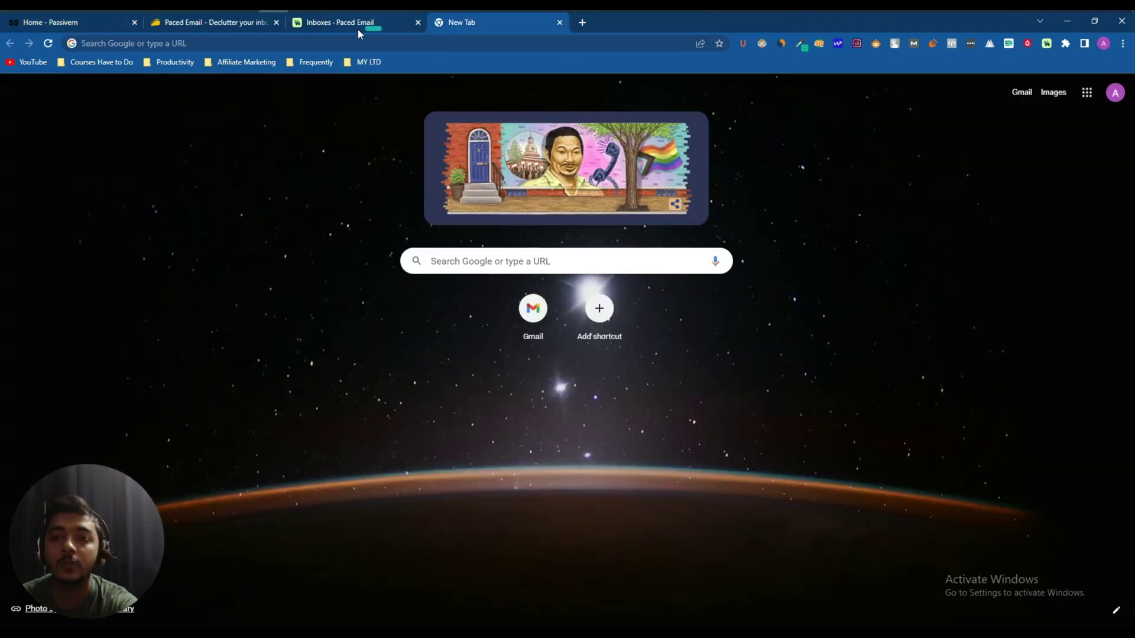
- Search the inboxes by the Passivern alias's name prefix, compare with the form, then list all active inboxes
left_click(349, 22)
double_click(560, 242)
key("ctrl+a")
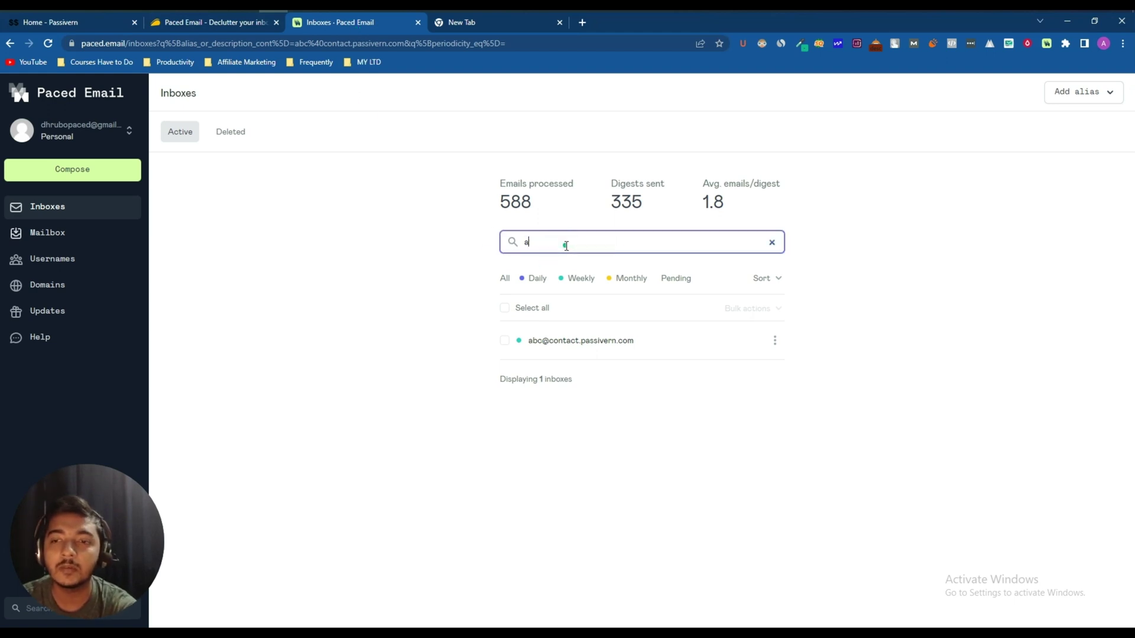
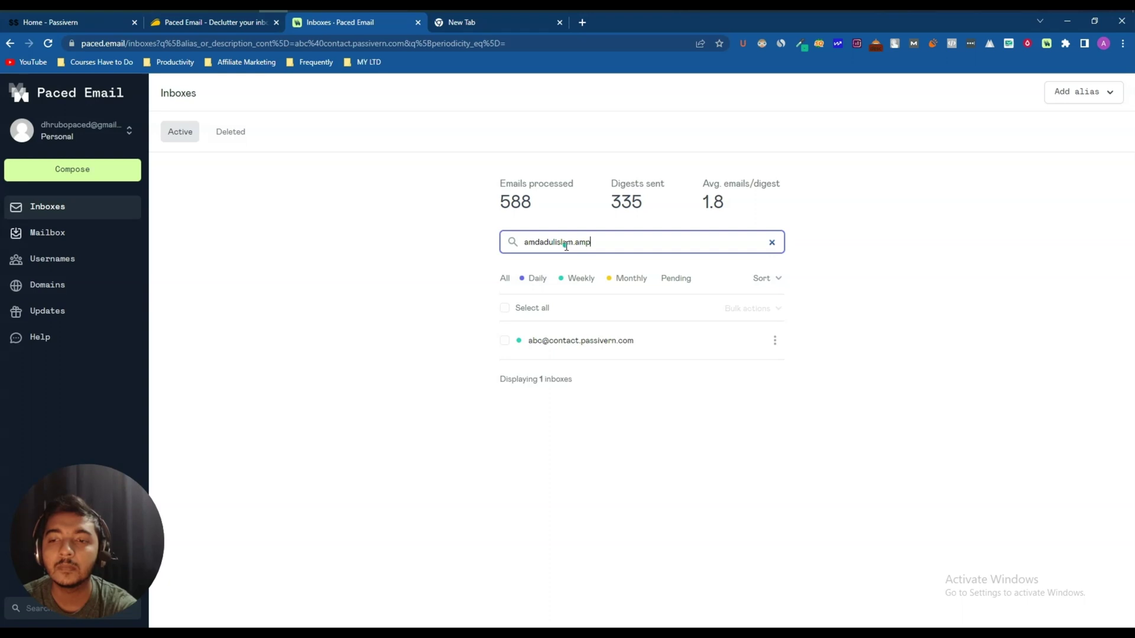
key("Return")
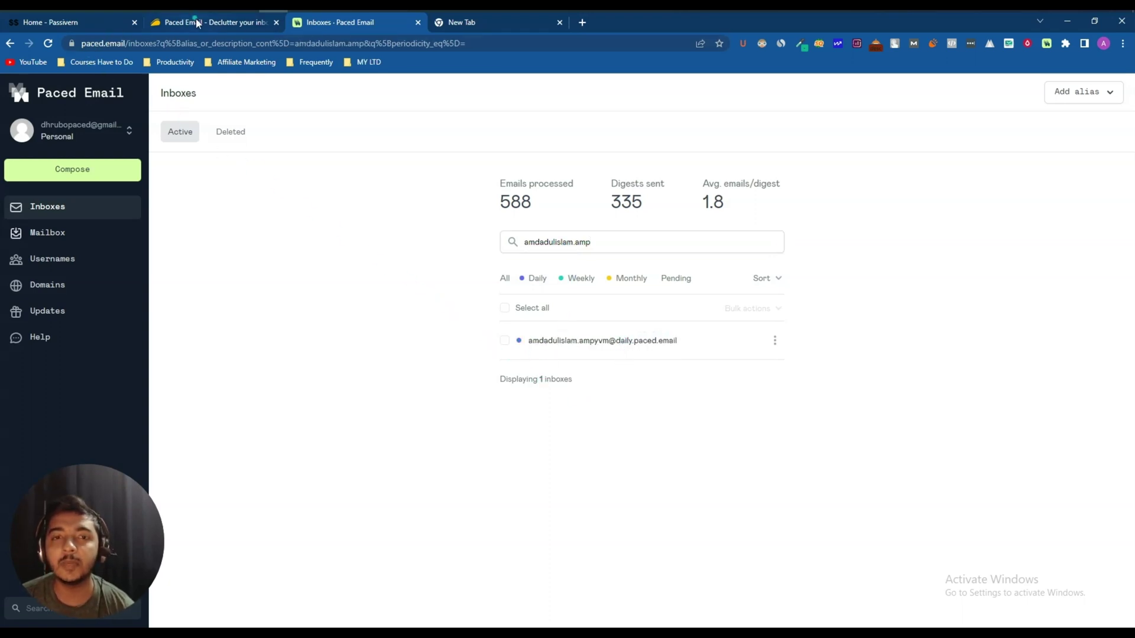
left_click(103, 23)
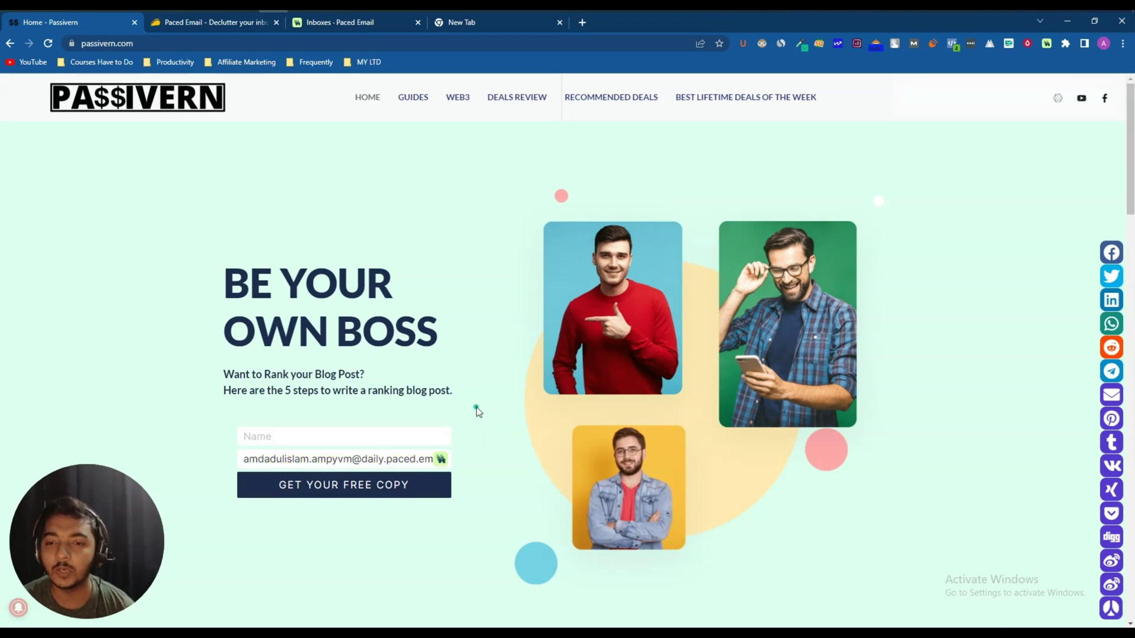
left_click(355, 26)
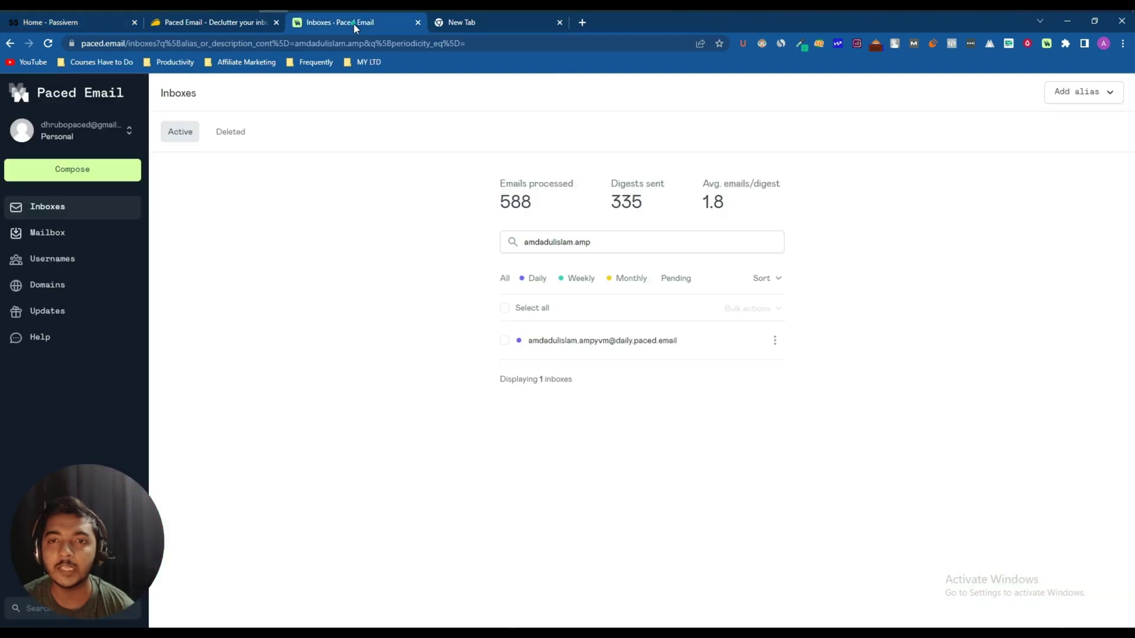
left_click(181, 132)
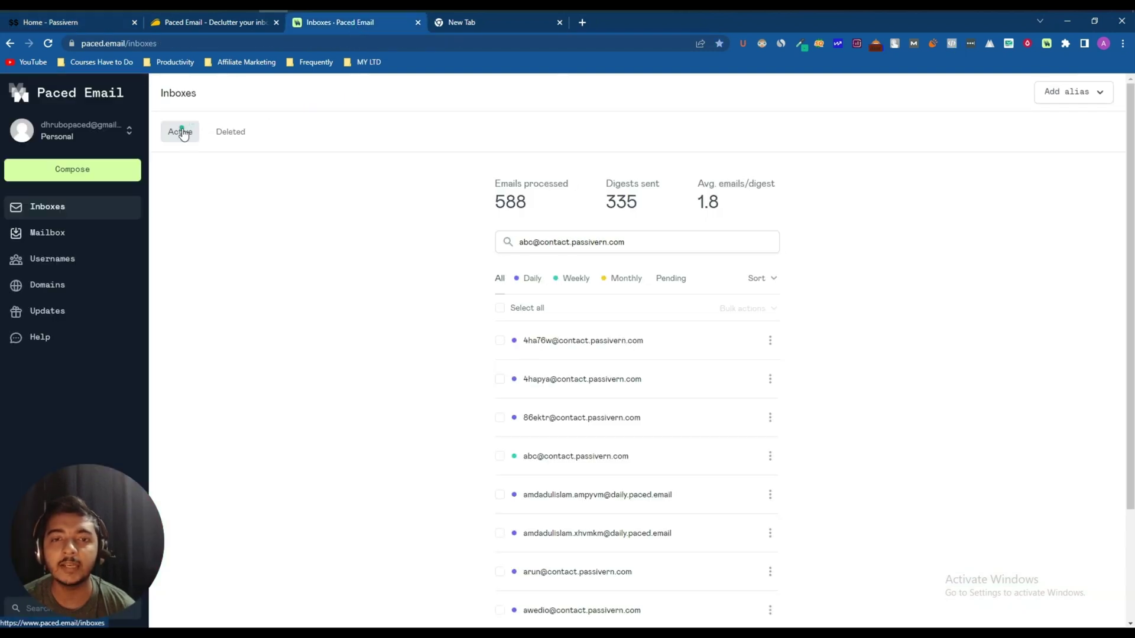